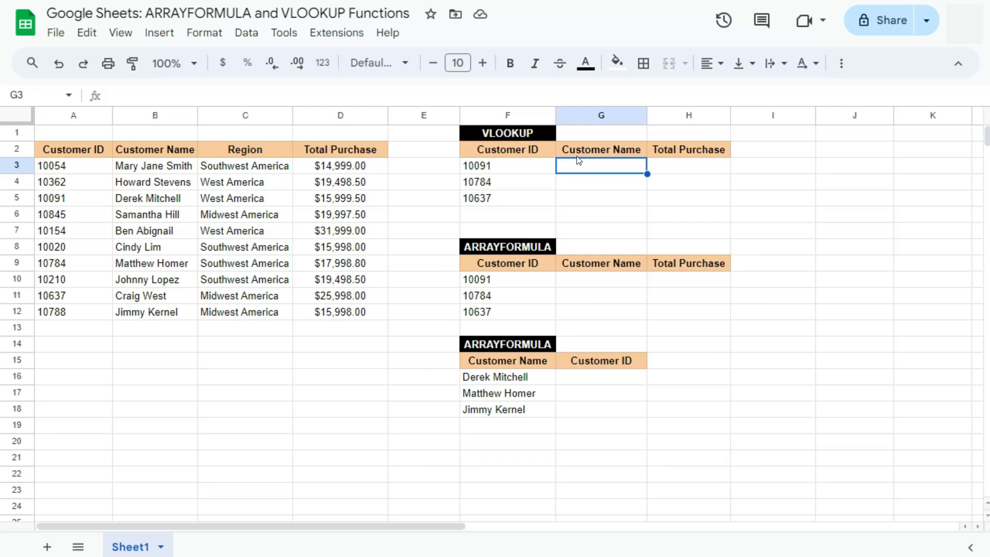
- Survey the customer table's columns and the VLOOKUP, ARRAYFORMULA and reverse-lookup tables still to fill
{"action": "left_click_drag", "start_coordinate": [84, 147], "coordinate": [358, 311]}
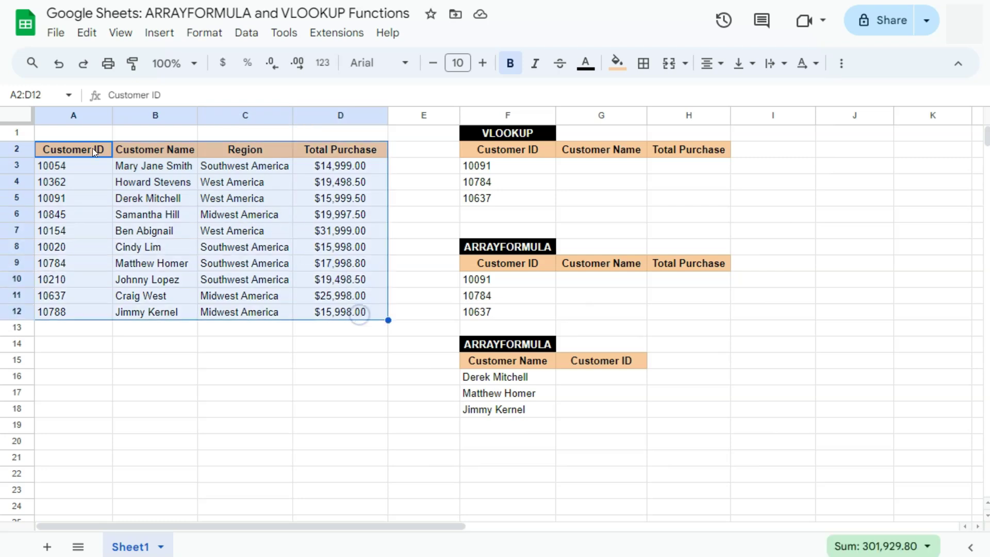
{"action": "left_click", "coordinate": [152, 149]}
{"action": "left_click", "coordinate": [243, 149]}
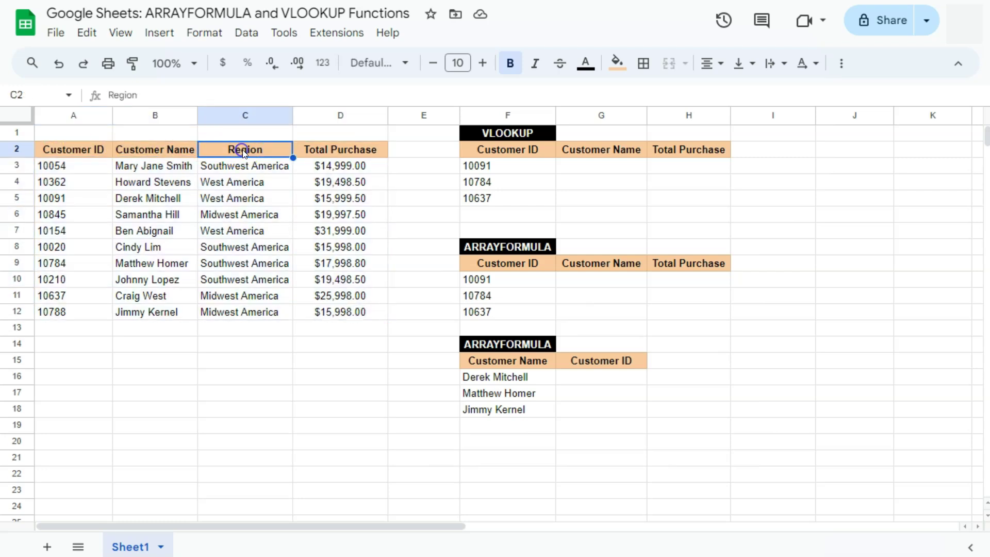
{"action": "left_click", "coordinate": [335, 149]}
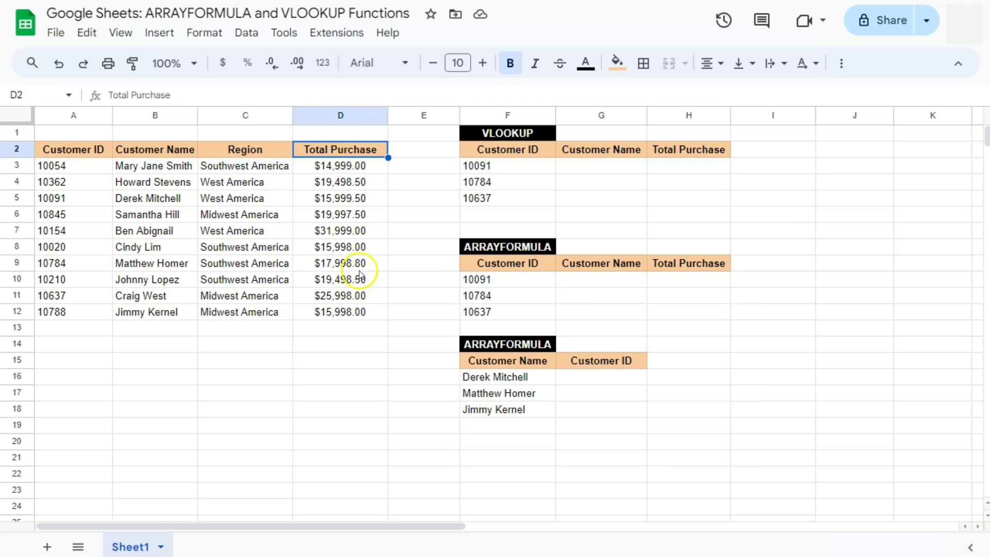
{"action": "left_click", "coordinate": [518, 138]}
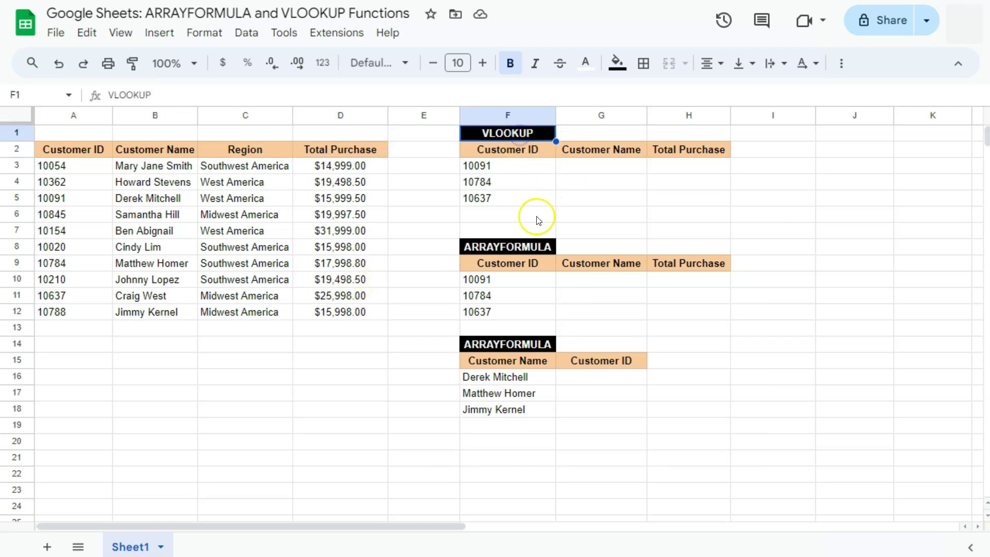
{"action": "left_click", "coordinate": [531, 250]}
{"action": "left_click", "coordinate": [521, 345]}
{"action": "left_click", "coordinate": [522, 248]}
{"action": "left_click", "coordinate": [522, 344]}
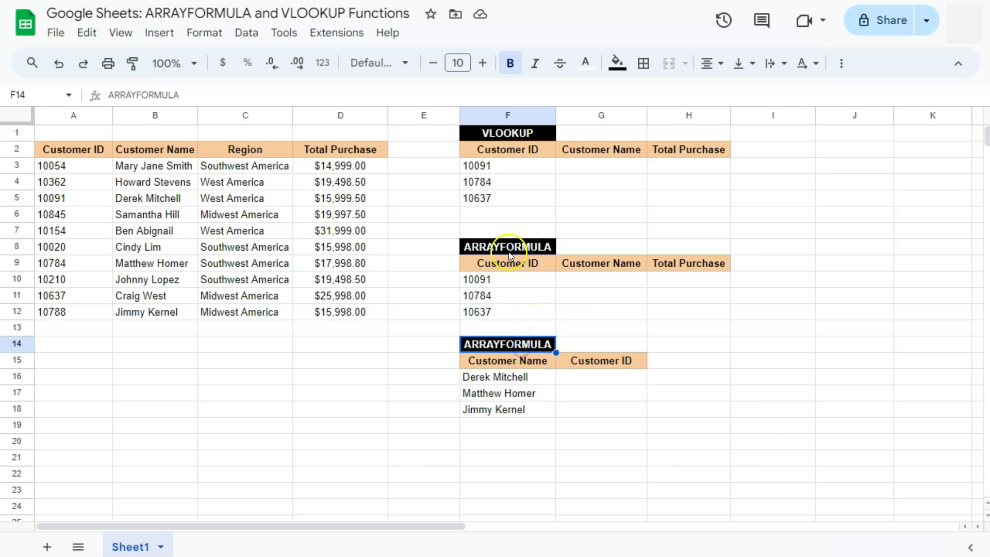
{"action": "left_click", "coordinate": [524, 247]}
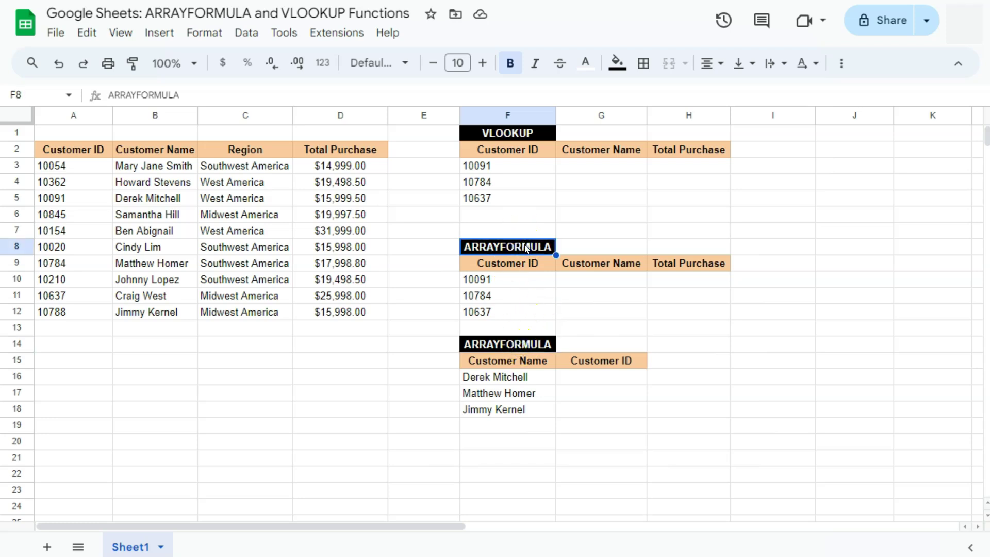
{"action": "left_click_drag", "start_coordinate": [592, 274], "coordinate": [658, 315]}
{"action": "left_click_drag", "start_coordinate": [614, 372], "coordinate": [659, 406]}
{"action": "left_click", "coordinate": [660, 408]}
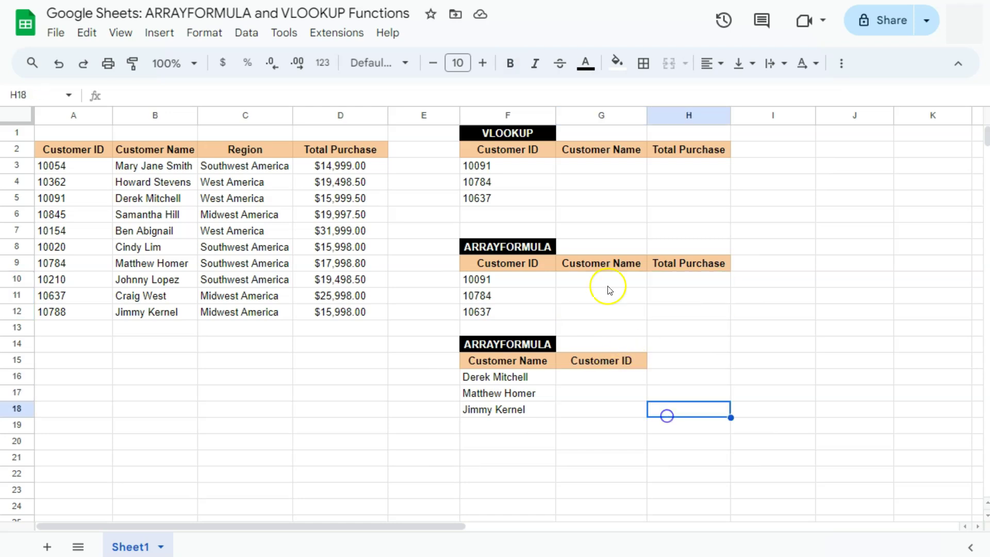
{"action": "left_click", "coordinate": [596, 170]}
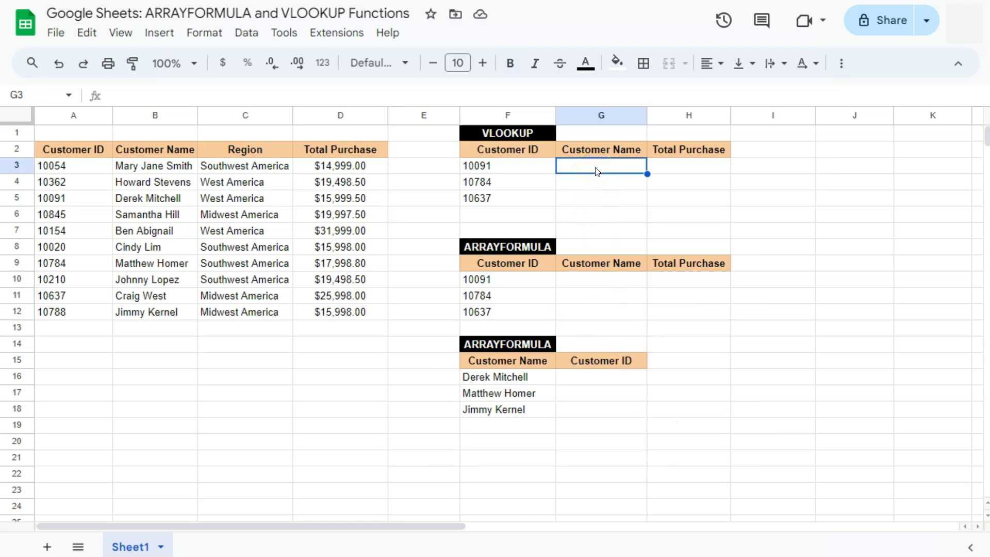
{"action": "left_click", "coordinate": [595, 156]}
{"action": "type", "text": "="}
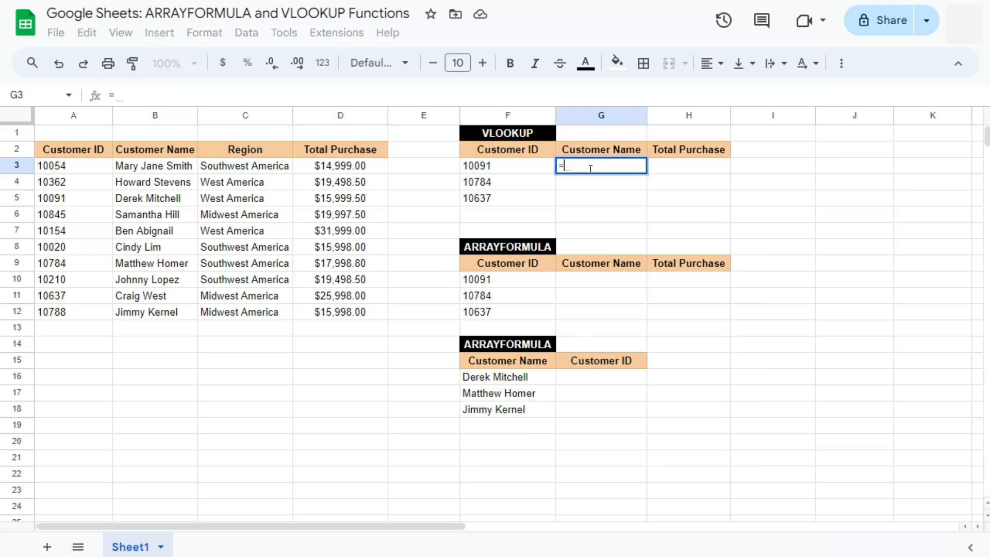
{"action": "type", "text": "vlo"}
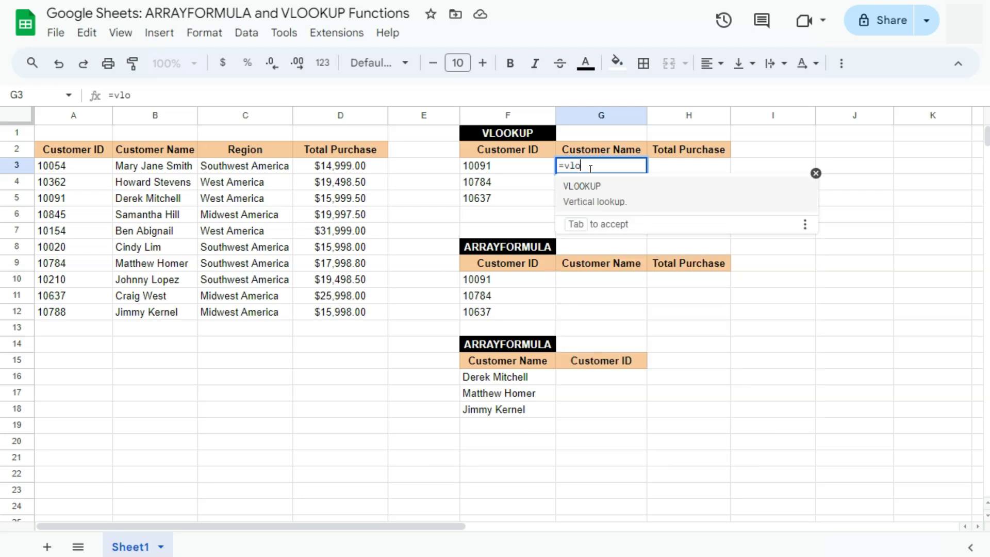
{"action": "left_click", "coordinate": [597, 186]}
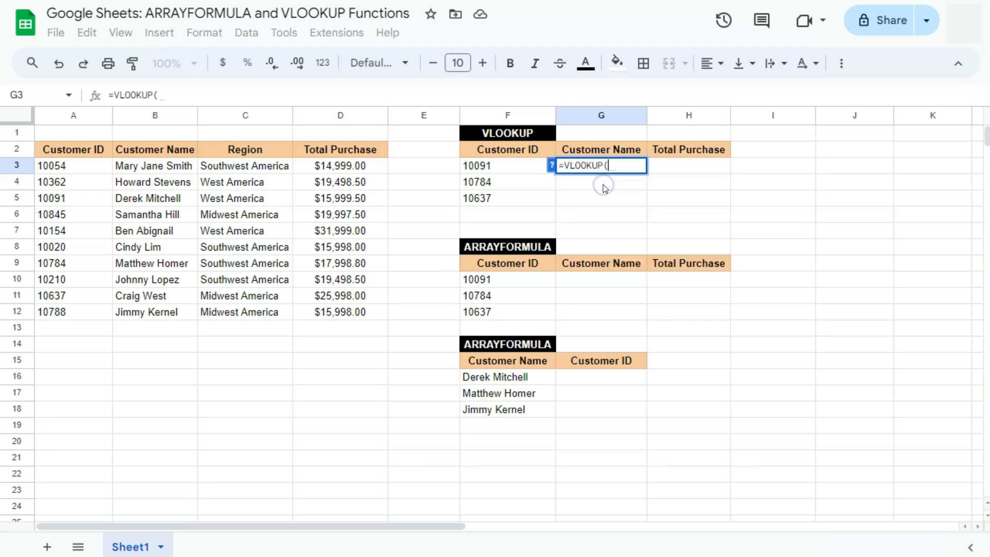
{"action": "left_click", "coordinate": [517, 169]}
{"action": "left_click", "coordinate": [518, 166]}
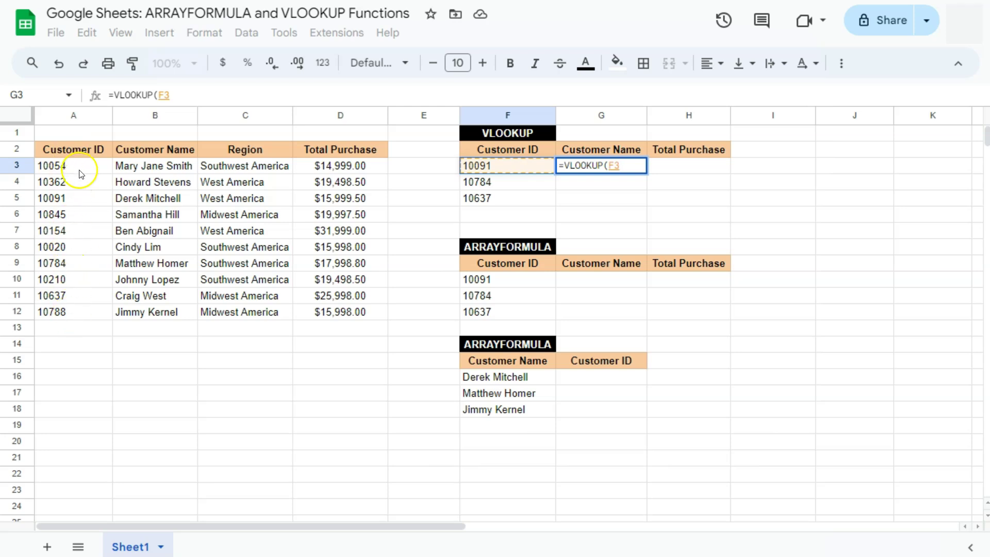
{"action": "type", "text": ","}
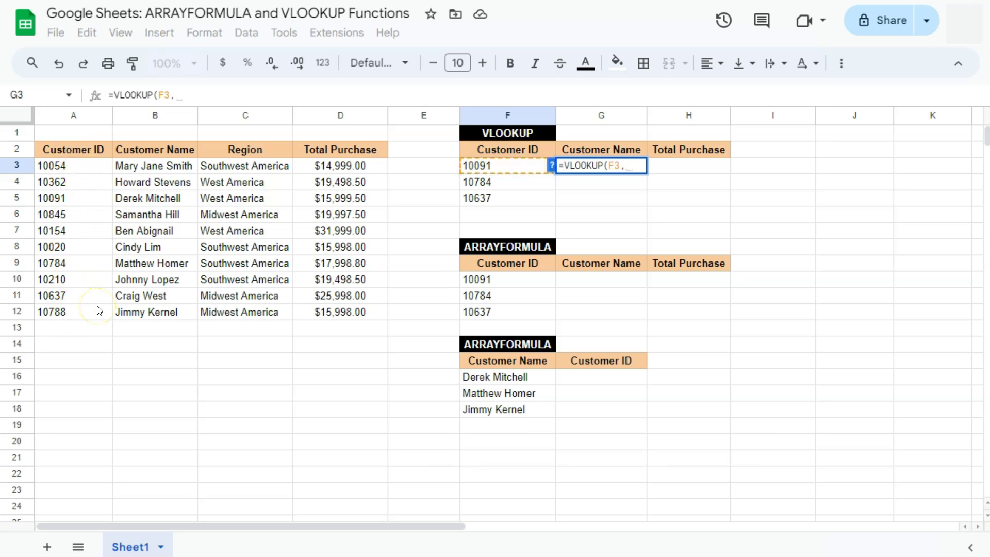
{"action": "left_click_drag", "start_coordinate": [82, 166], "coordinate": [363, 316]}
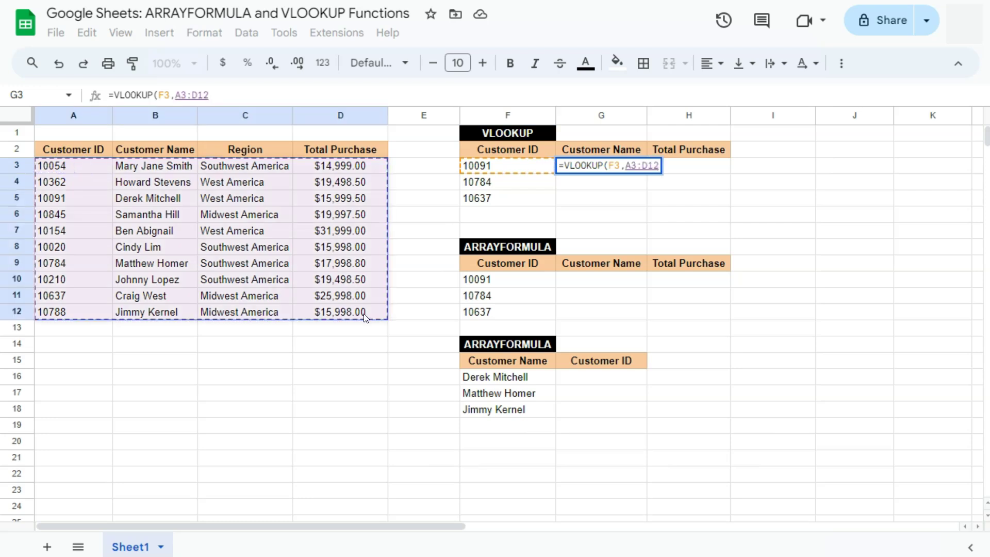
{"action": "type", "text": ","}
{"action": "left_click", "coordinate": [666, 165]}
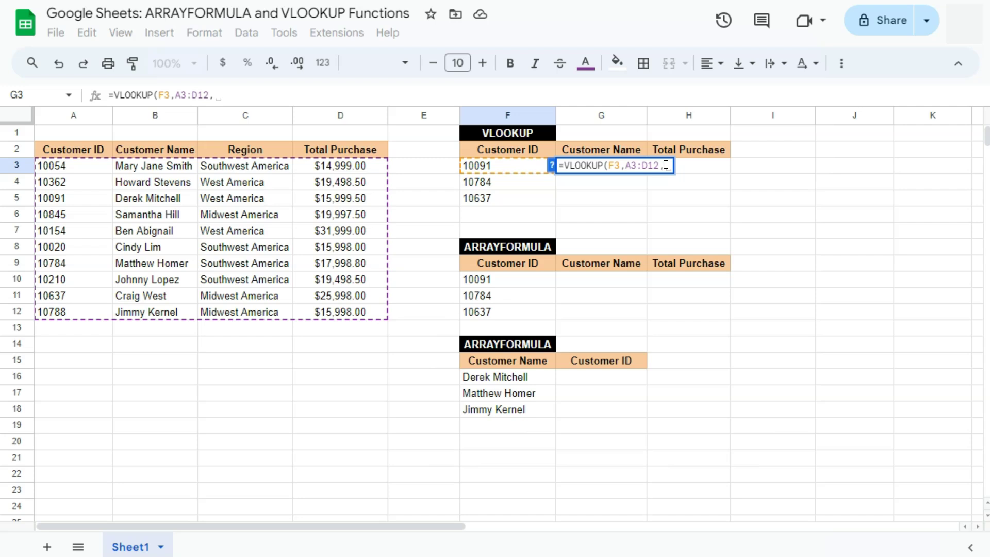
{"action": "type", "text": "2,"}
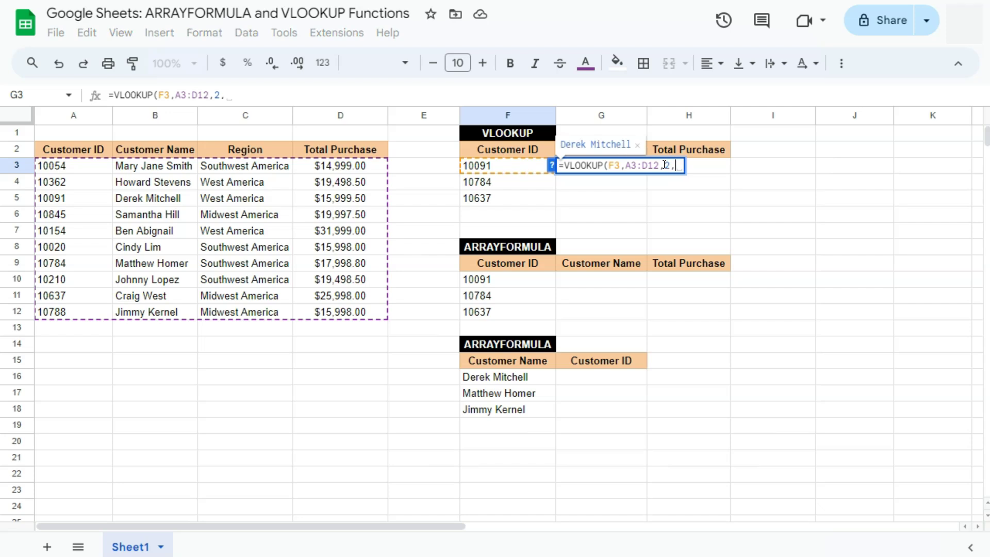
{"action": "type", "text": "0"}
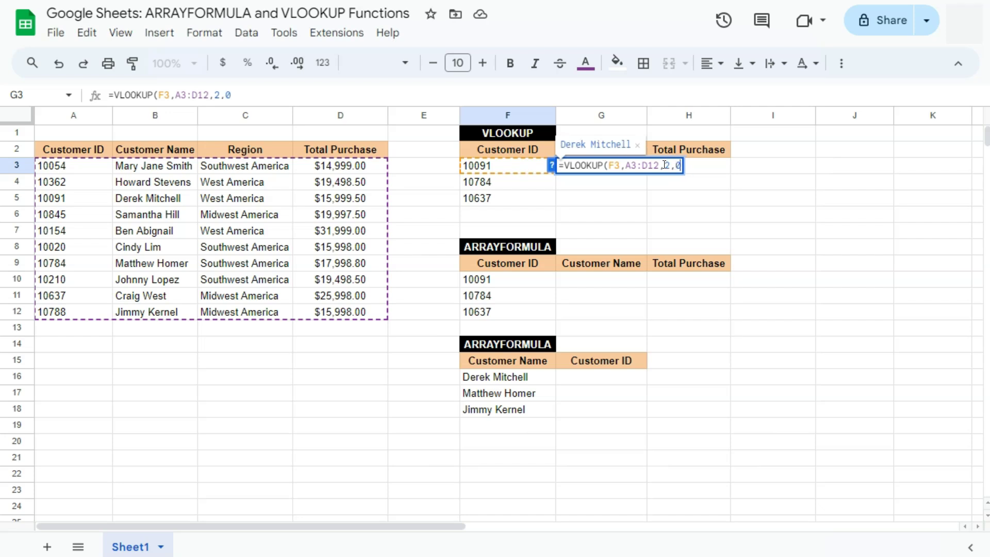
{"action": "type", "text": ")"}
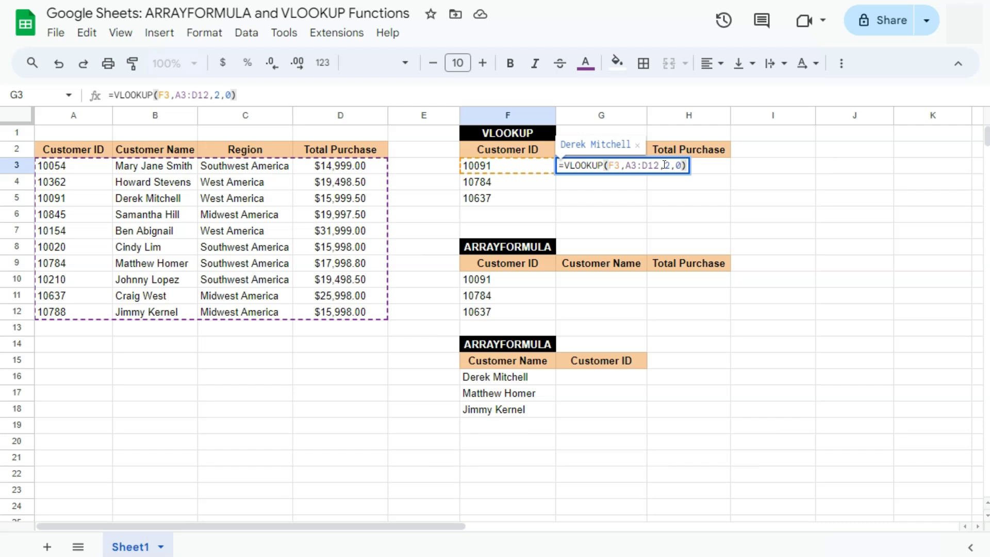
{"action": "key", "text": "Return"}
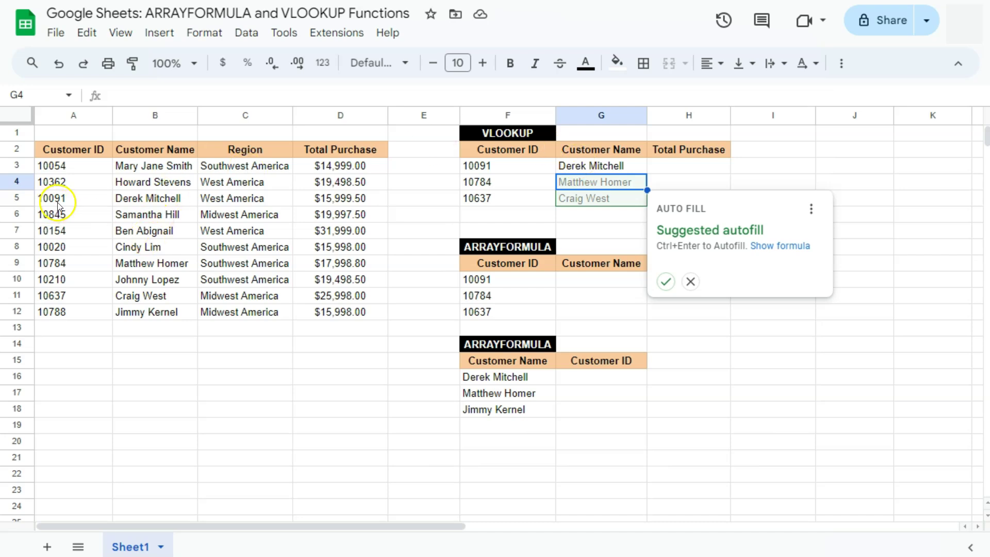
{"action": "left_click", "coordinate": [150, 198]}
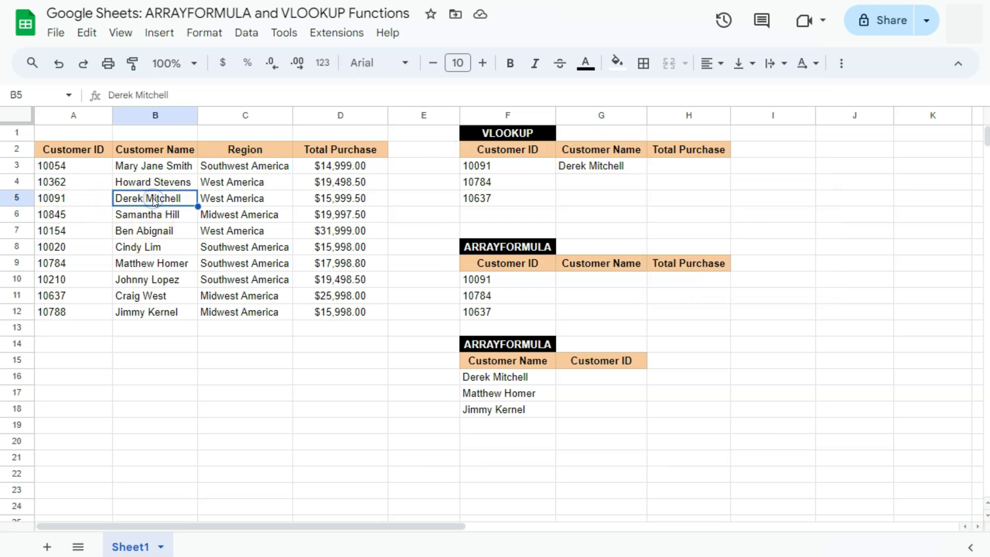
{"action": "left_click", "coordinate": [598, 186]}
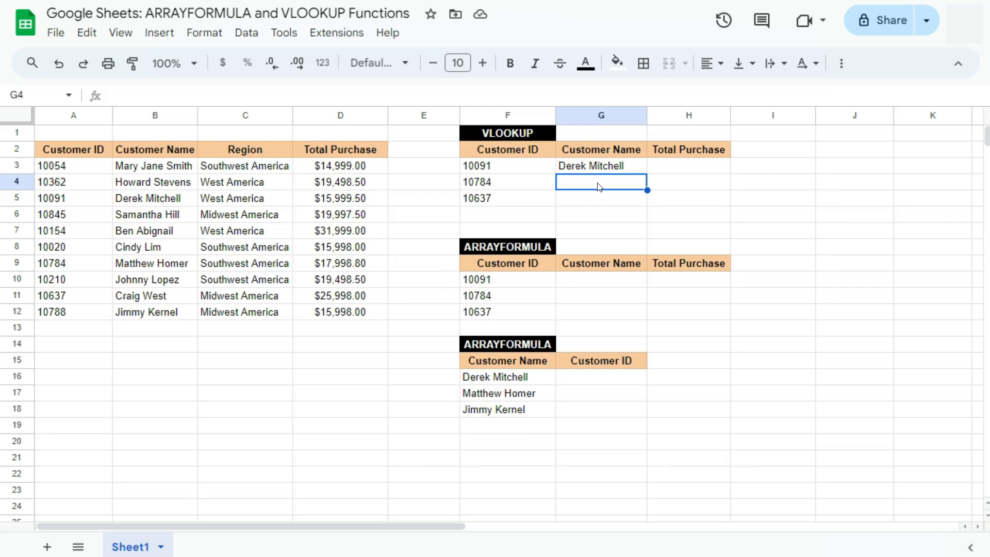
{"action": "left_click", "coordinate": [598, 165]}
{"action": "key", "text": "ctrl+c"}
{"action": "left_click", "coordinate": [596, 186]}
{"action": "key", "text": "ctrl+v"}
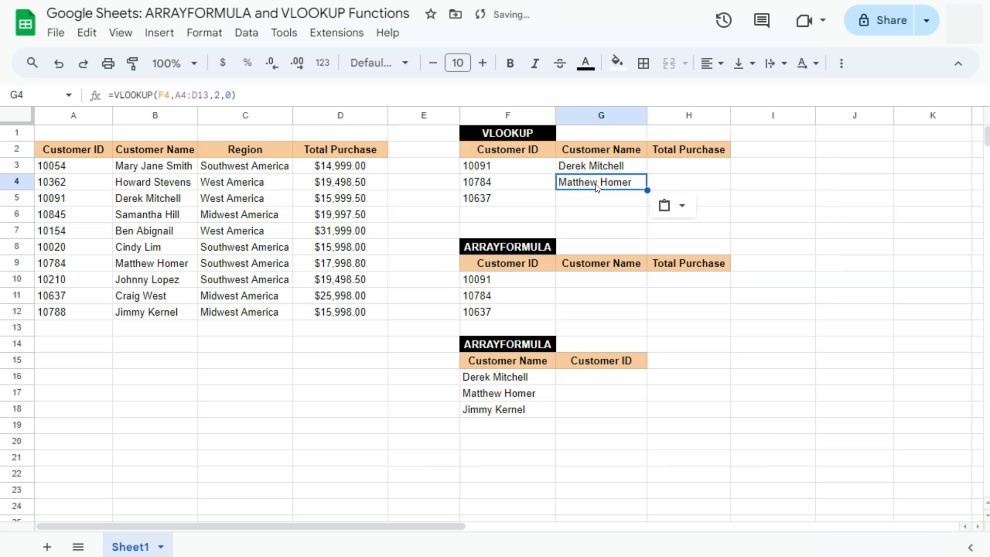
{"action": "left_click", "coordinate": [598, 202]}
{"action": "key", "text": "ctrl+v"}
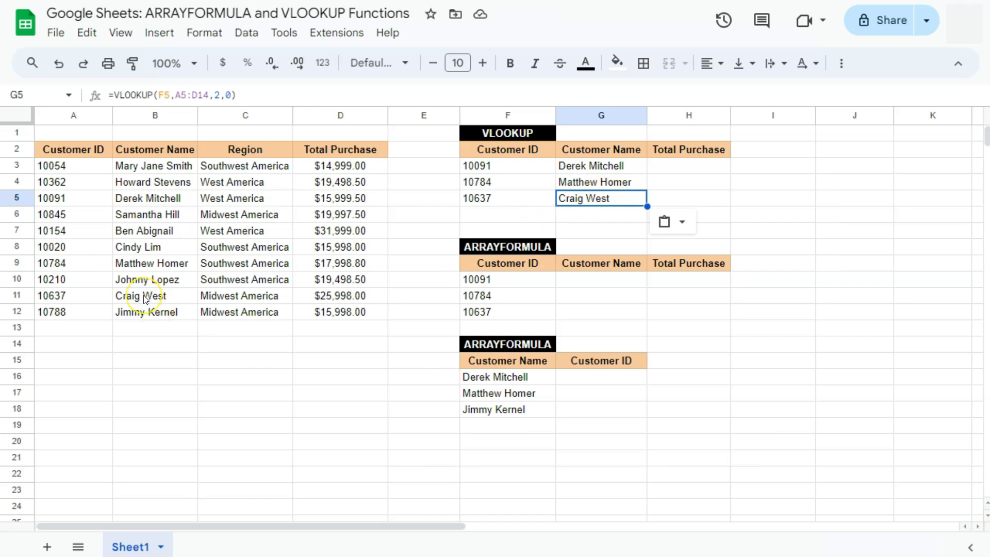
{"action": "left_click", "coordinate": [671, 167]}
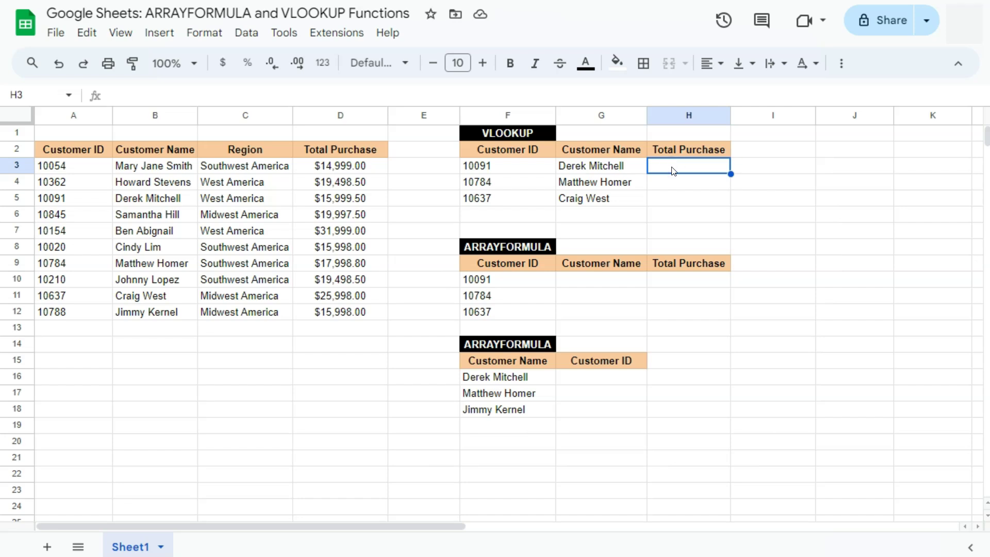
- Enter =VLOOKUP(F3,A3:D12,4,0) in H3 to return the $15,999.50 total purchase
{"action": "type", "text": "=v"}
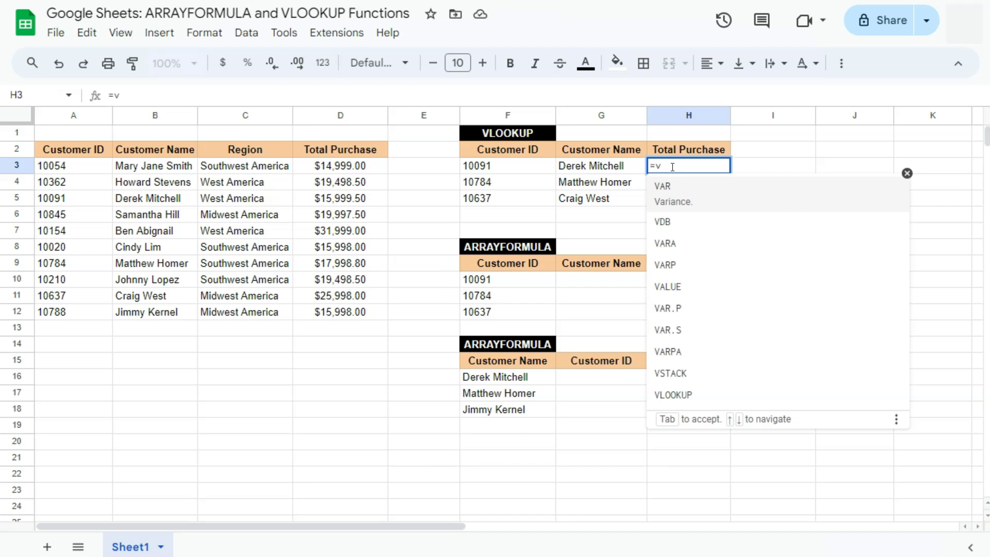
{"action": "type", "text": "loo"}
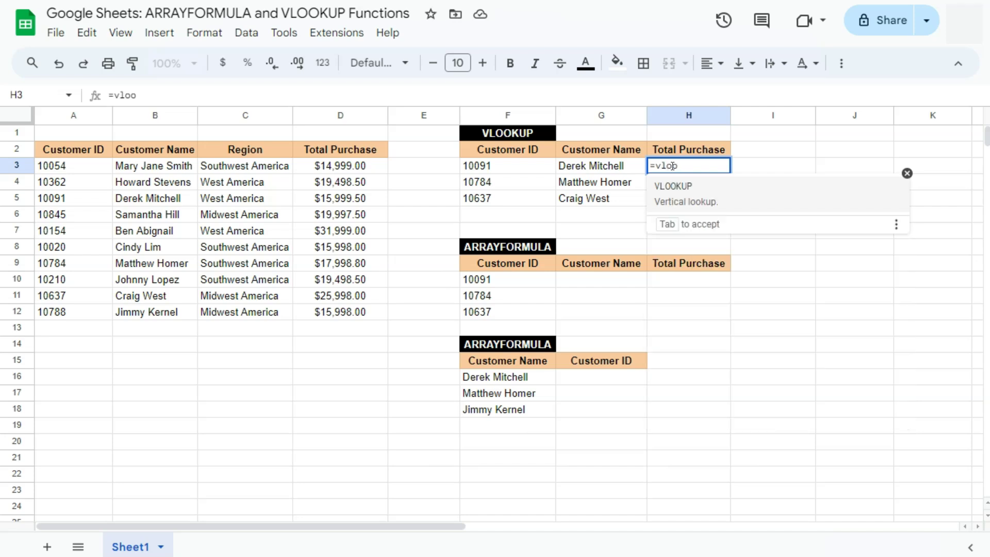
{"action": "key", "text": "Tab"}
{"action": "left_click", "coordinate": [512, 167]}
{"action": "type", "text": ","}
{"action": "left_click_drag", "start_coordinate": [76, 167], "coordinate": [340, 311]}
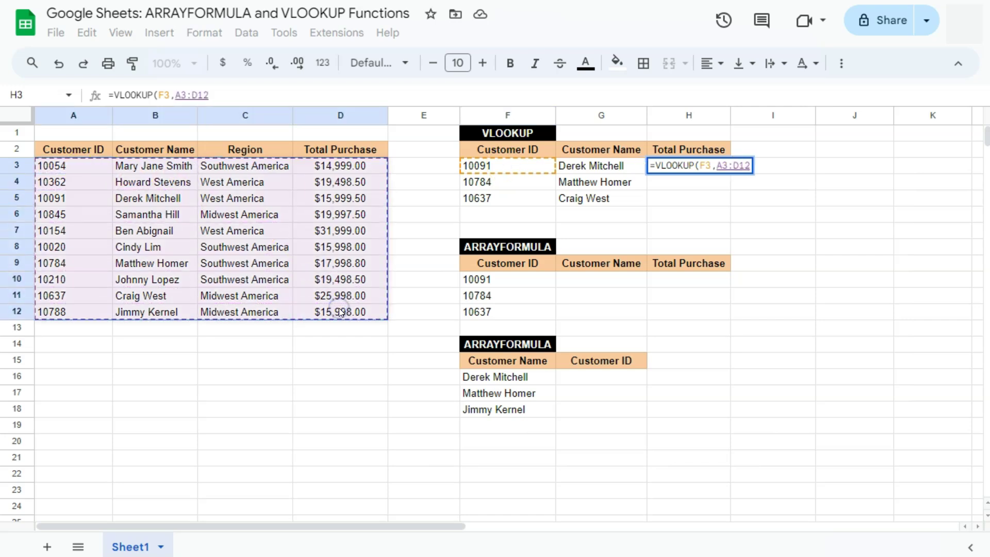
{"action": "type", "text": ","}
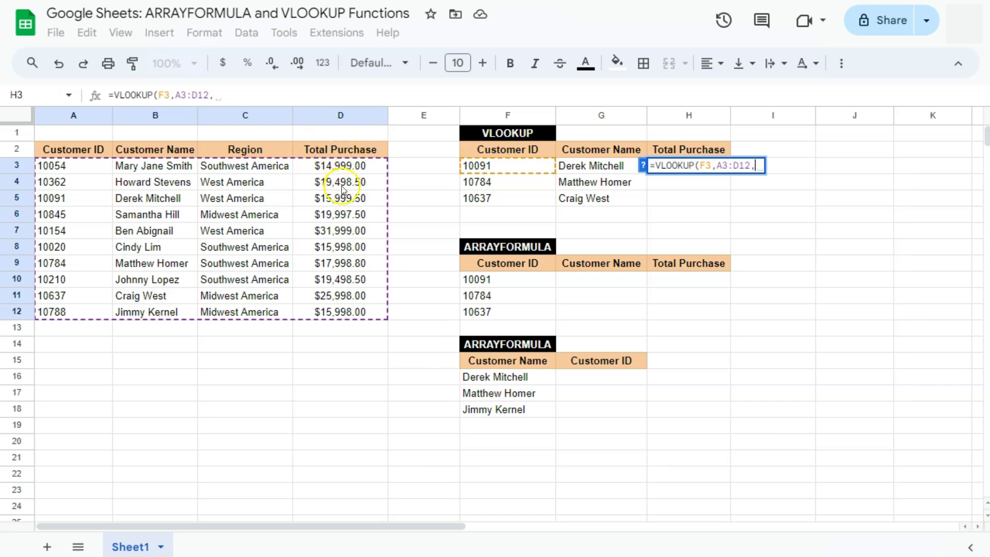
{"action": "type", "text": "4,"}
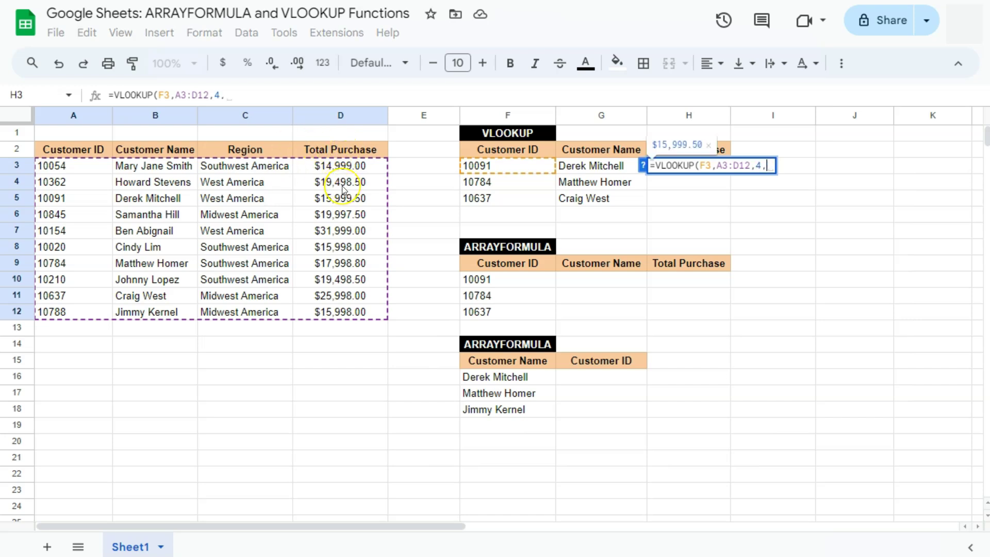
{"action": "type", "text": "0"}
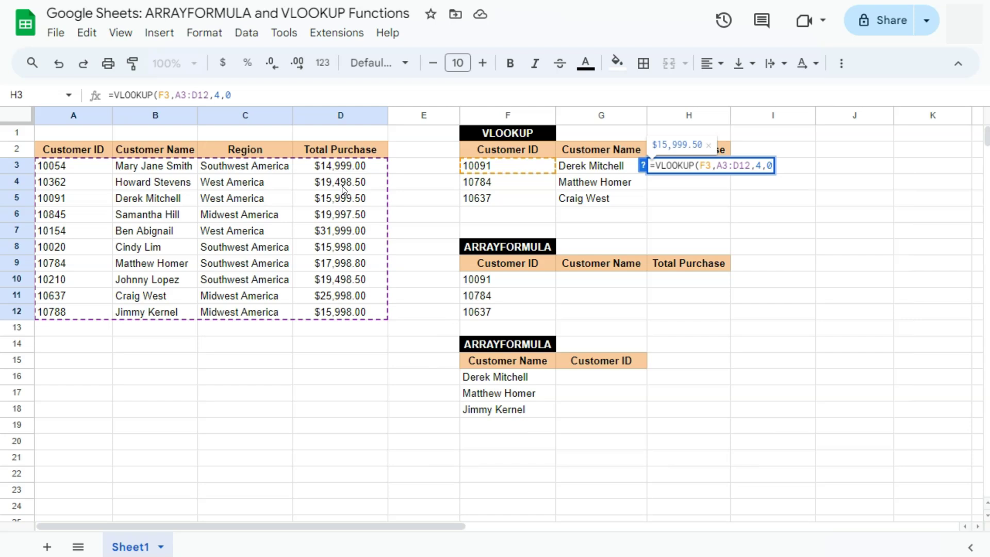
{"action": "key", "text": "Return"}
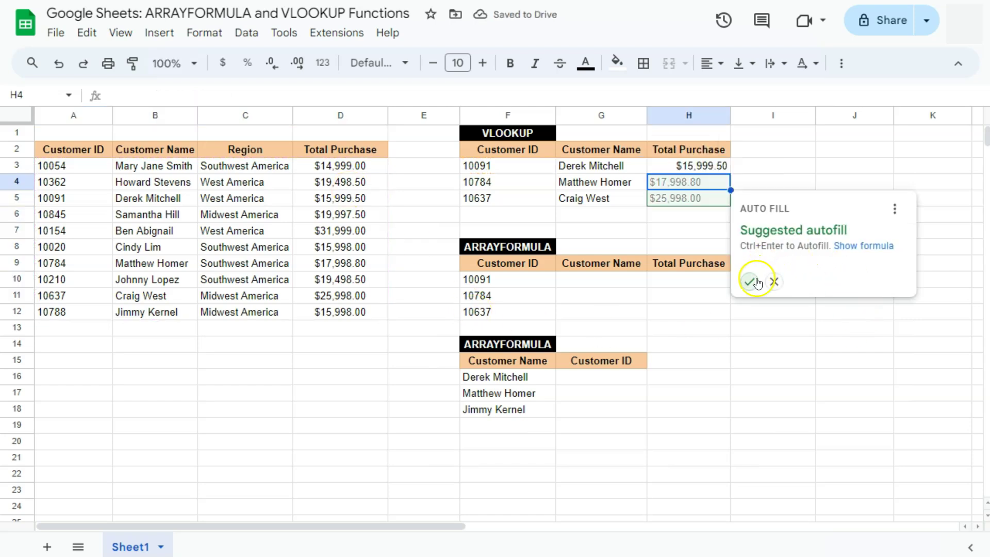
- Accept the suggested autofill so H4:H5 show $17,998.80 and $25,998.00
{"action": "left_click", "coordinate": [749, 281]}
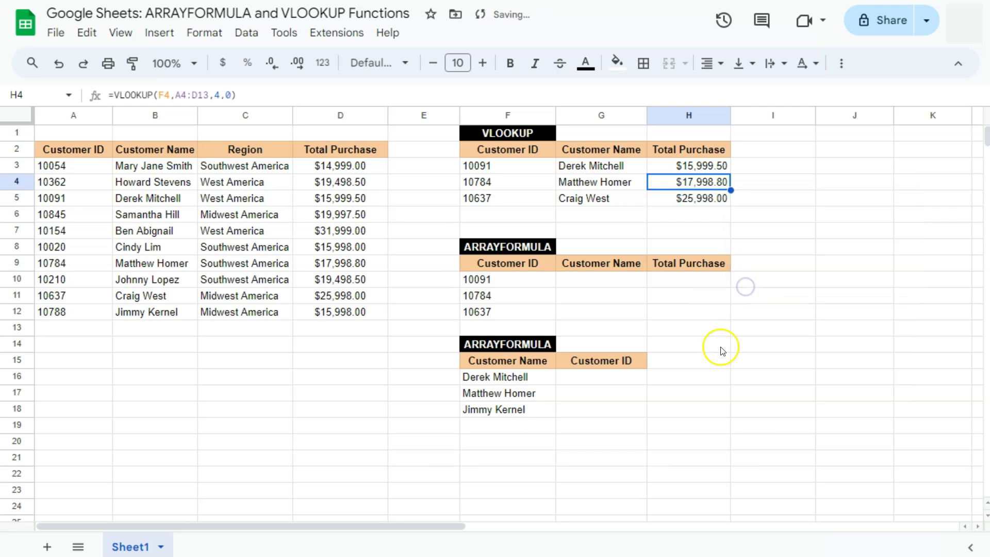
{"action": "left_click", "coordinate": [708, 362]}
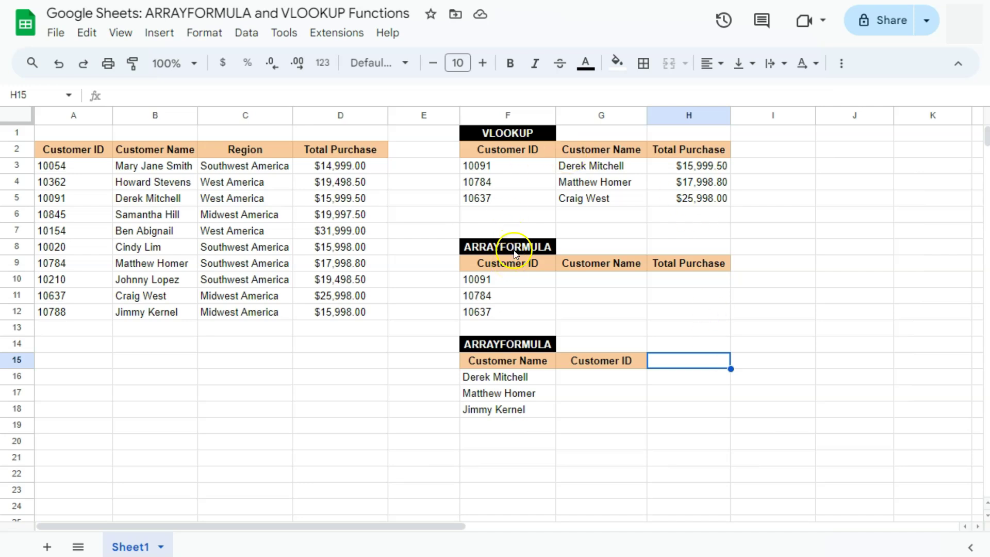
{"action": "left_click", "coordinate": [589, 282]}
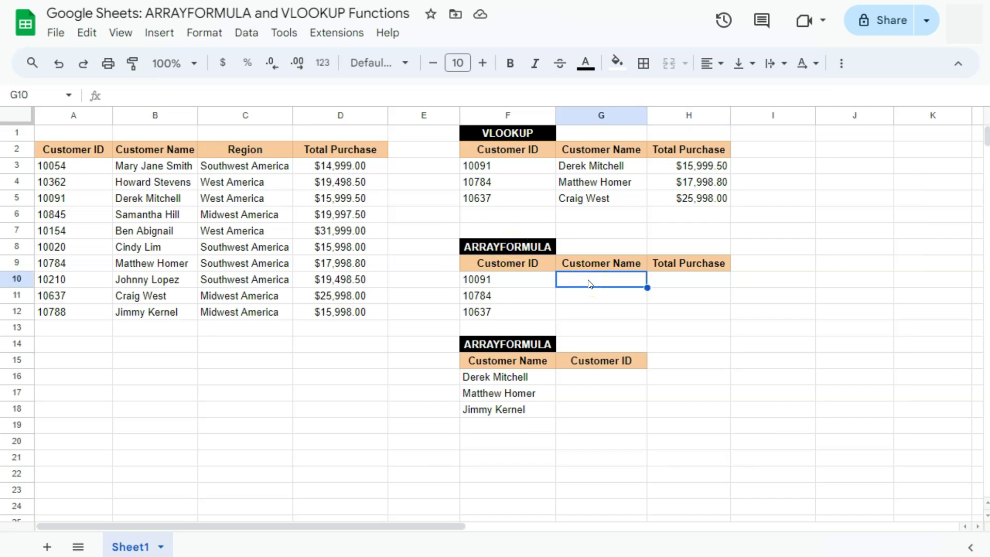
{"action": "left_click_drag", "start_coordinate": [589, 282], "coordinate": [669, 315]}
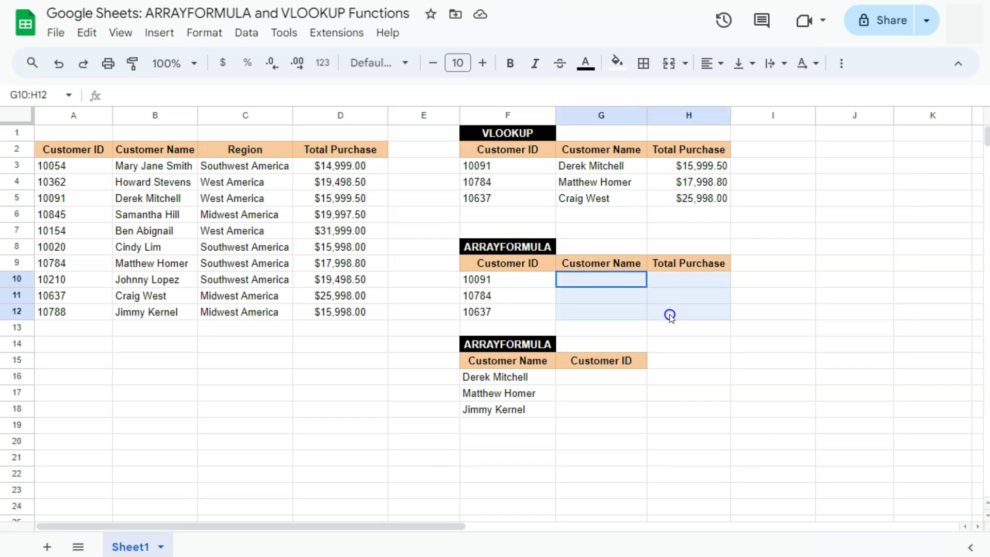
- Start G10's =ARRAYFORMULA(VLOOKUP( using {F10:F12} as the lookup keys
{"action": "left_click", "coordinate": [614, 282]}
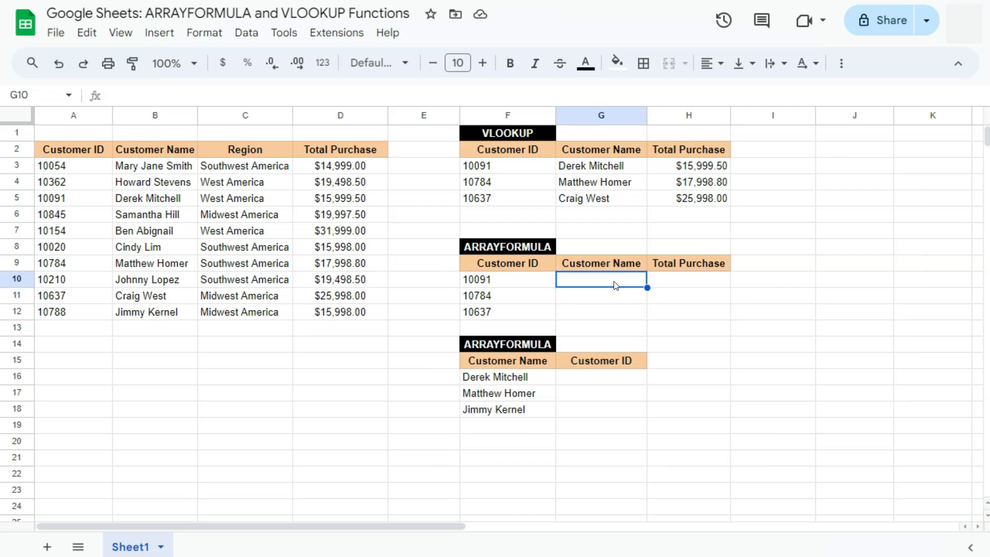
{"action": "type", "text": "=arr"}
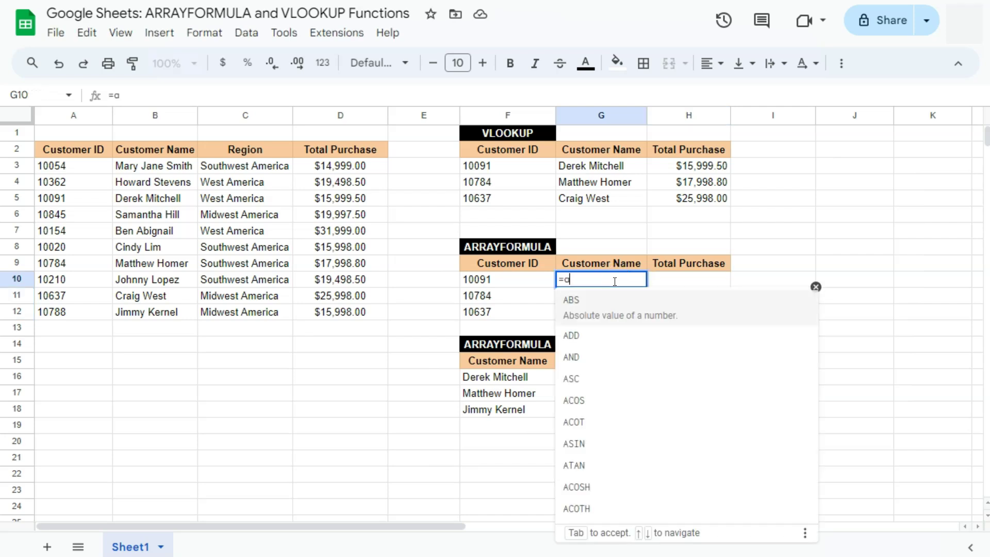
{"action": "left_click", "coordinate": [617, 304]}
{"action": "type", "text": "vlo"}
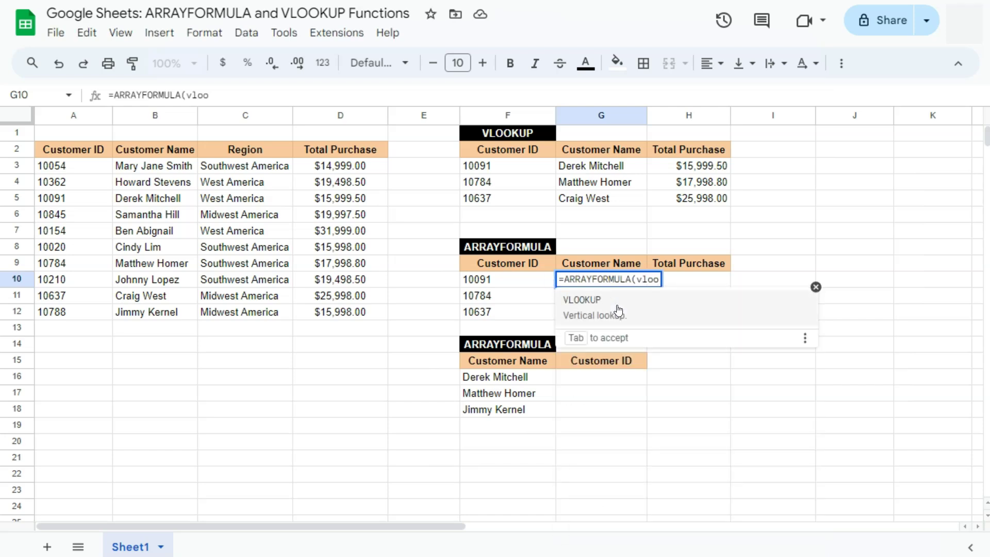
{"action": "type", "text": "o"}
{"action": "left_click", "coordinate": [618, 309]}
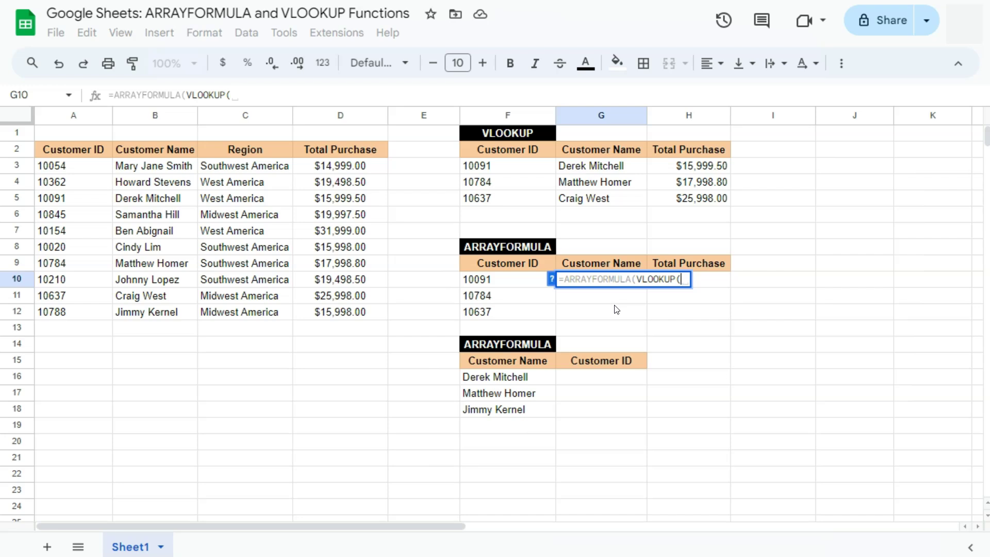
{"action": "type", "text": "{"}
{"action": "left_click_drag", "start_coordinate": [511, 278], "coordinate": [508, 320]}
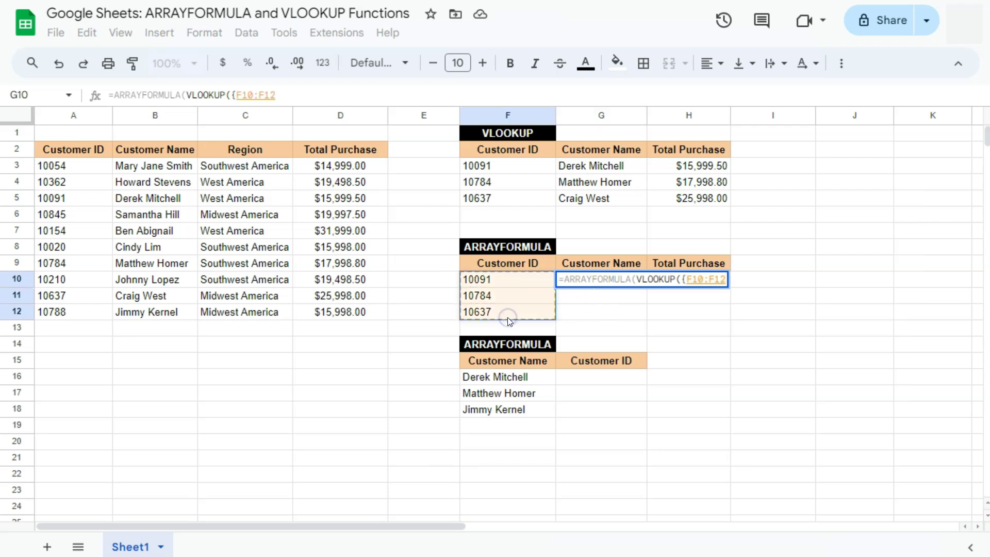
{"action": "type", "text": "}"}
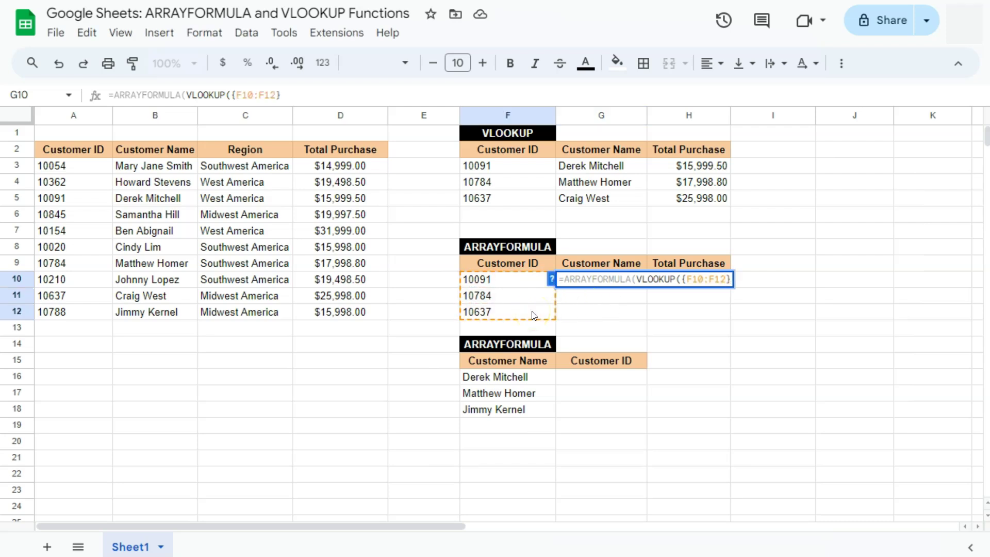
{"action": "type", "text": ","}
- Finish the formula with range A3:D12, columns {2,4} and exact match, filling G10:H12
{"action": "left_click_drag", "start_coordinate": [100, 166], "coordinate": [322, 313]}
{"action": "type", "text": ","}
{"action": "key", "text": "BackSpace"}
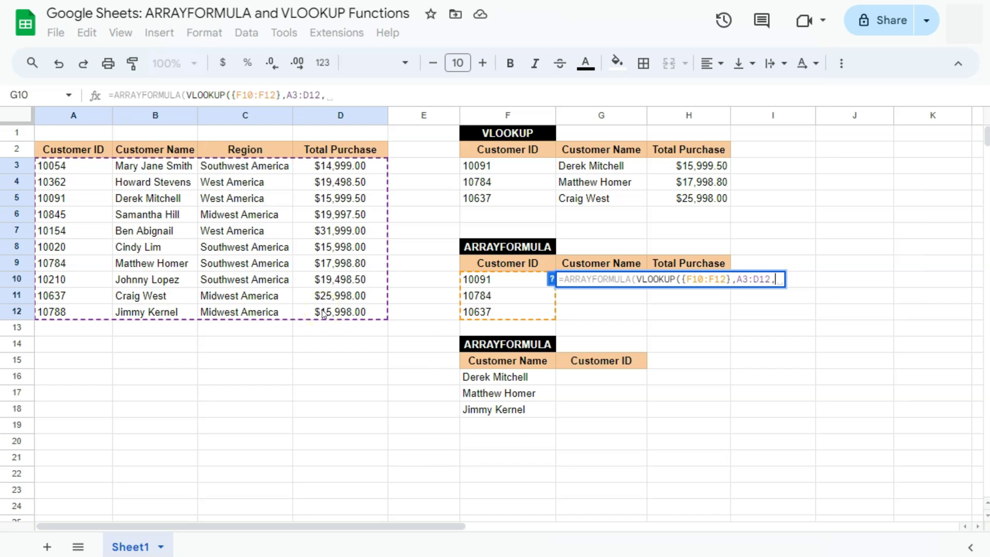
{"action": "type", "text": "{2"}
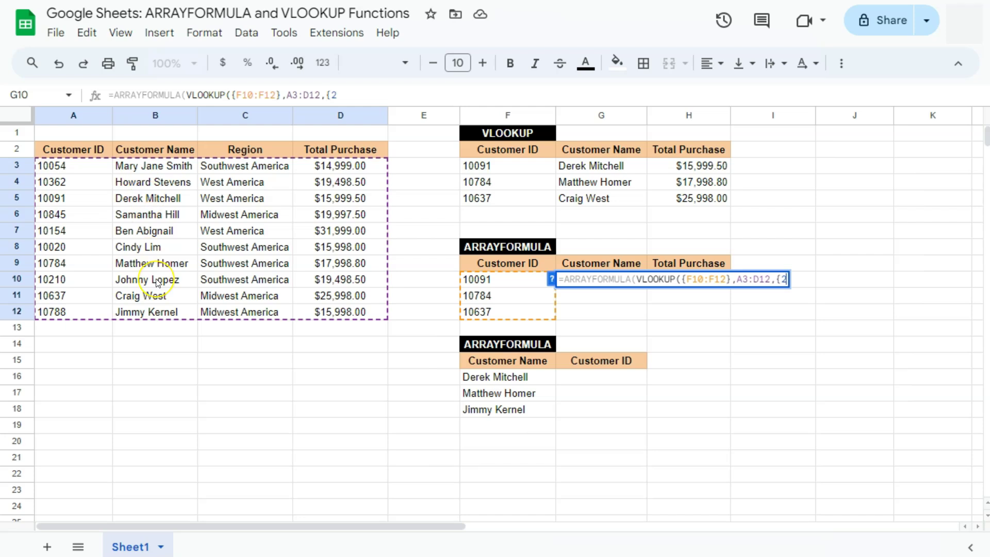
{"action": "type", "text": ","}
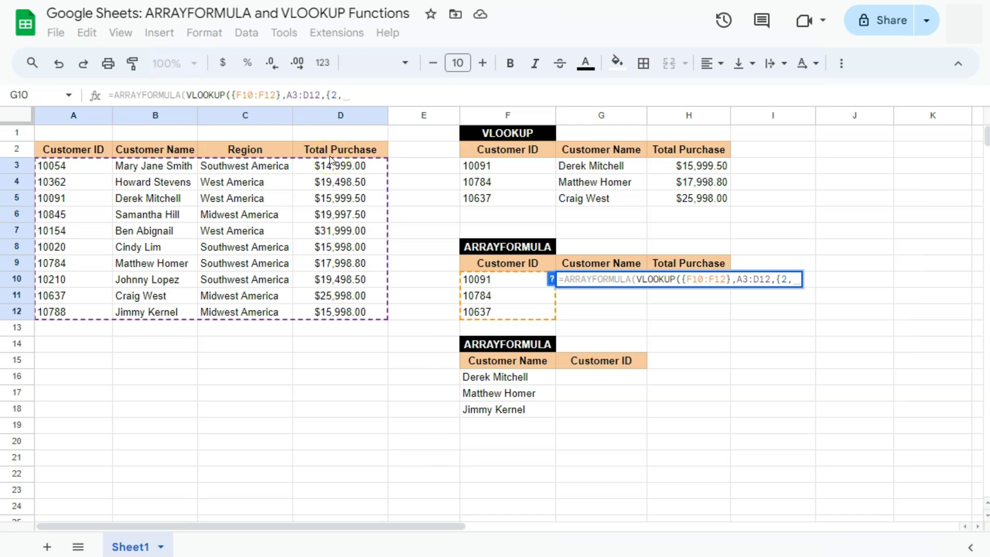
{"action": "type", "text": "4}"}
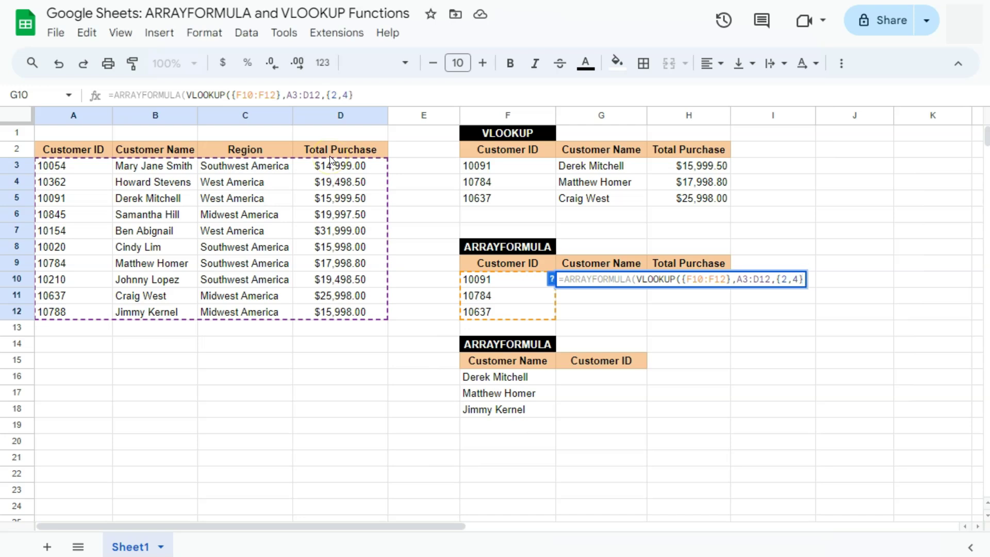
{"action": "type", "text": ","}
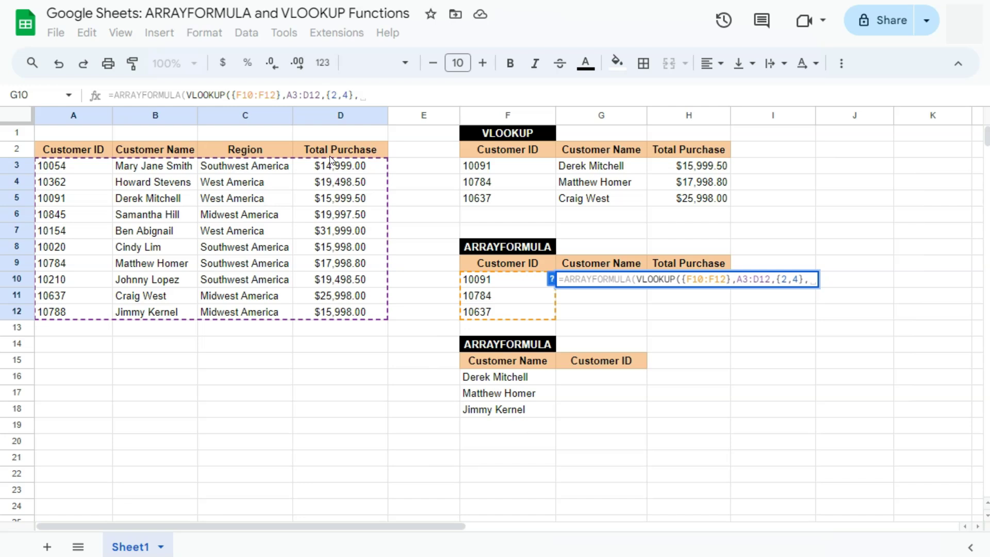
{"action": "type", "text": "0"}
{"action": "type", "text": "))"}
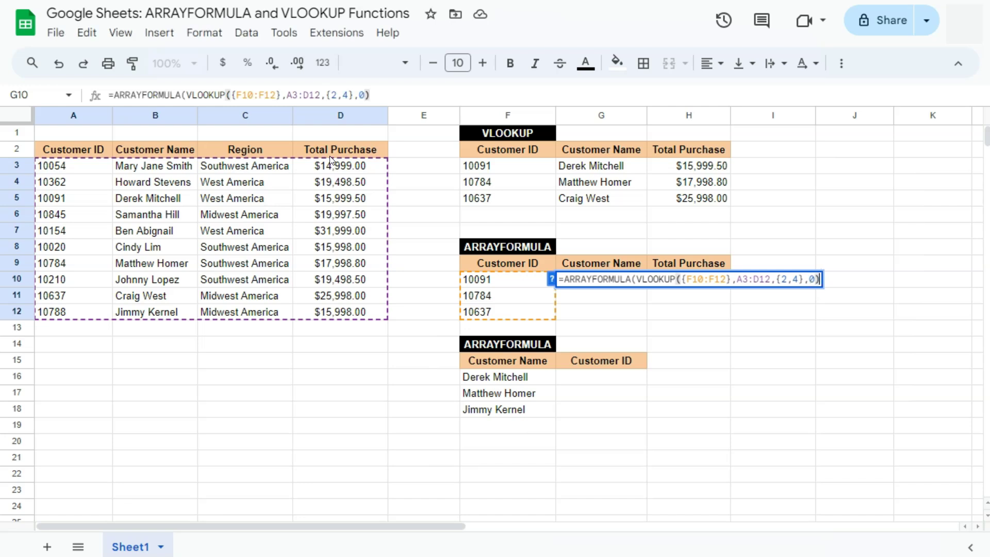
{"action": "key", "text": "Return"}
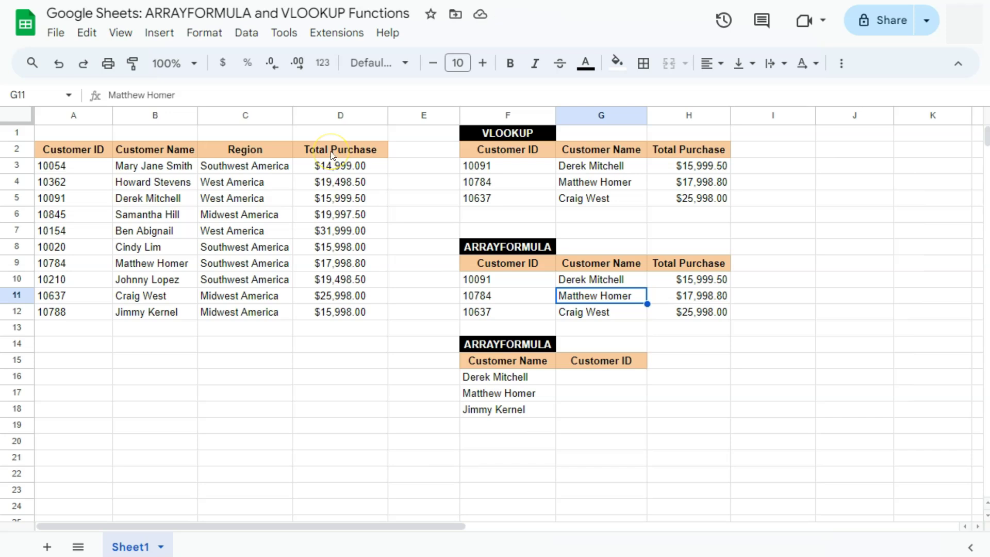
{"action": "key", "text": "Up"}
{"action": "left_click", "coordinate": [632, 281]}
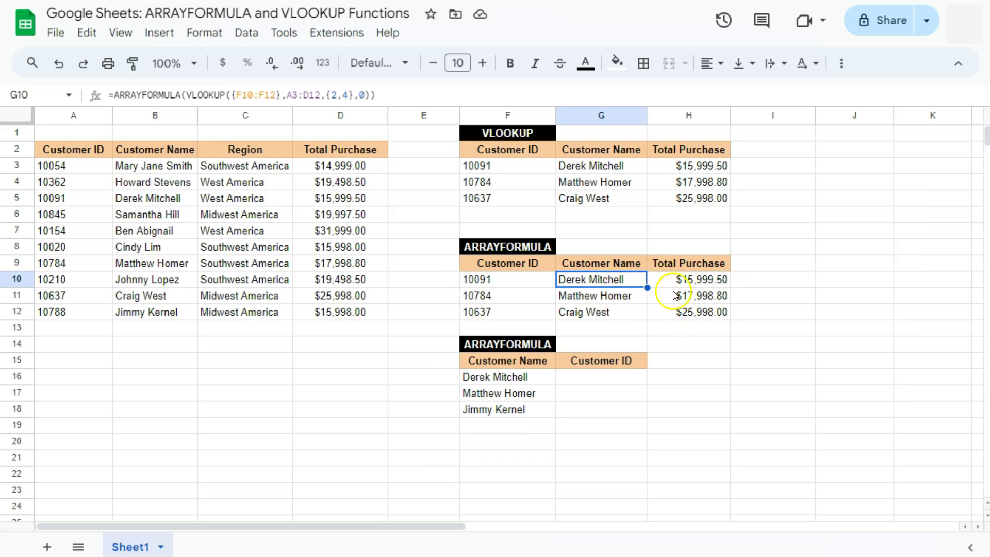
{"action": "left_click", "coordinate": [548, 363]}
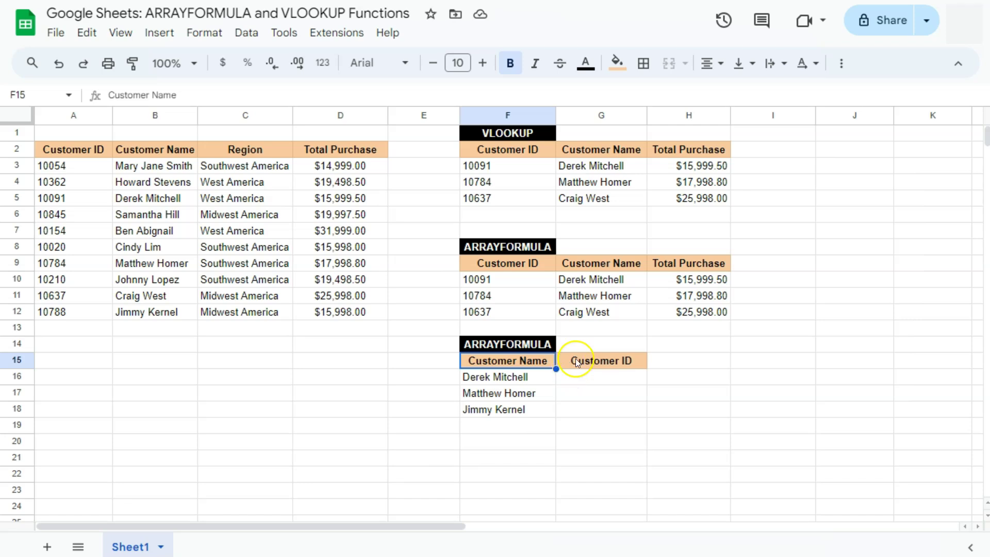
{"action": "left_click", "coordinate": [576, 361]}
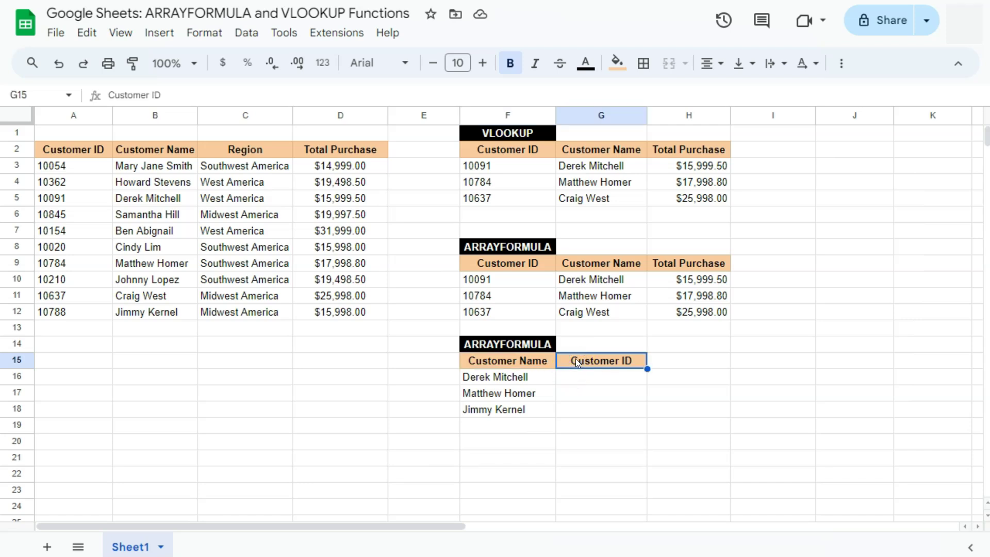
{"action": "left_click", "coordinate": [504, 359]}
{"action": "left_click", "coordinate": [508, 379]}
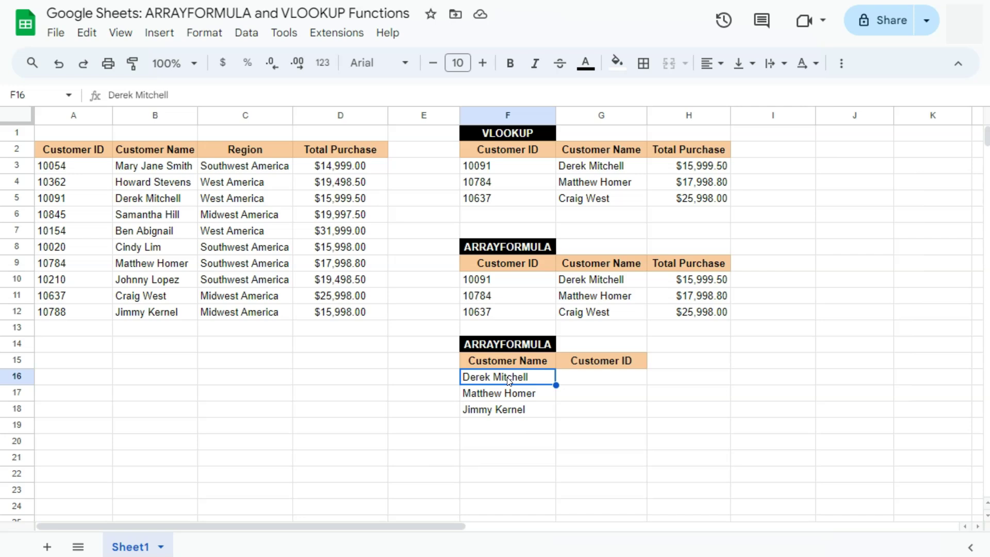
{"action": "left_click_drag", "start_coordinate": [80, 152], "coordinate": [98, 312]}
{"action": "left_click_drag", "start_coordinate": [119, 150], "coordinate": [342, 147]}
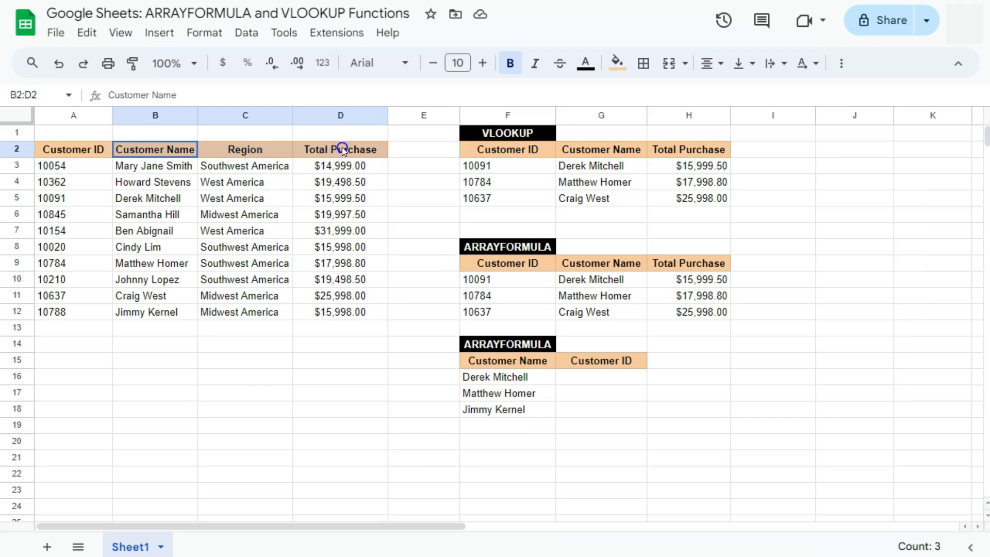
{"action": "left_click_drag", "start_coordinate": [135, 151], "coordinate": [135, 312]}
{"action": "left_click", "coordinate": [138, 152]}
{"action": "left_click_drag", "start_coordinate": [138, 152], "coordinate": [155, 313]}
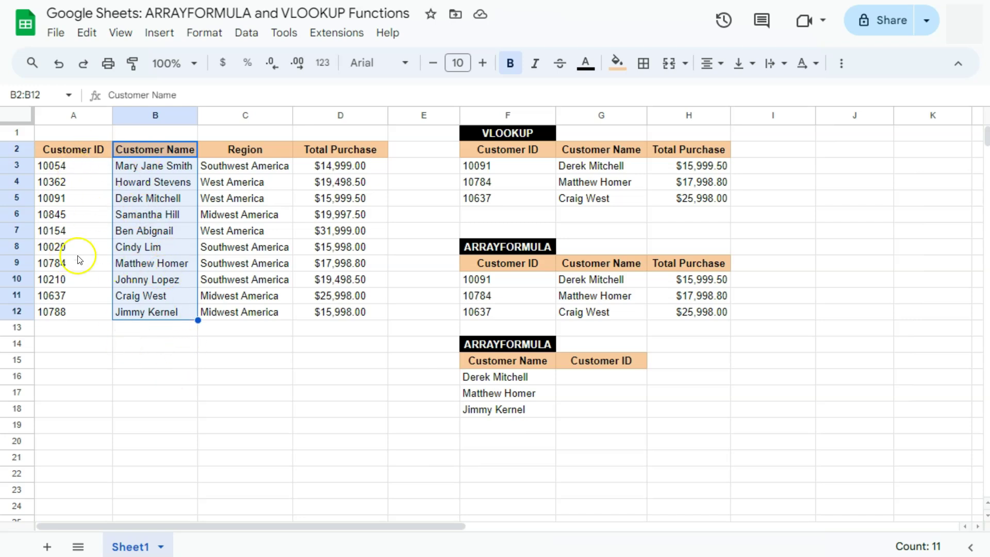
- Enter ={B2:B12,A2:A12} in B15 to list each customer name beside its ID
{"action": "left_click", "coordinate": [141, 361]}
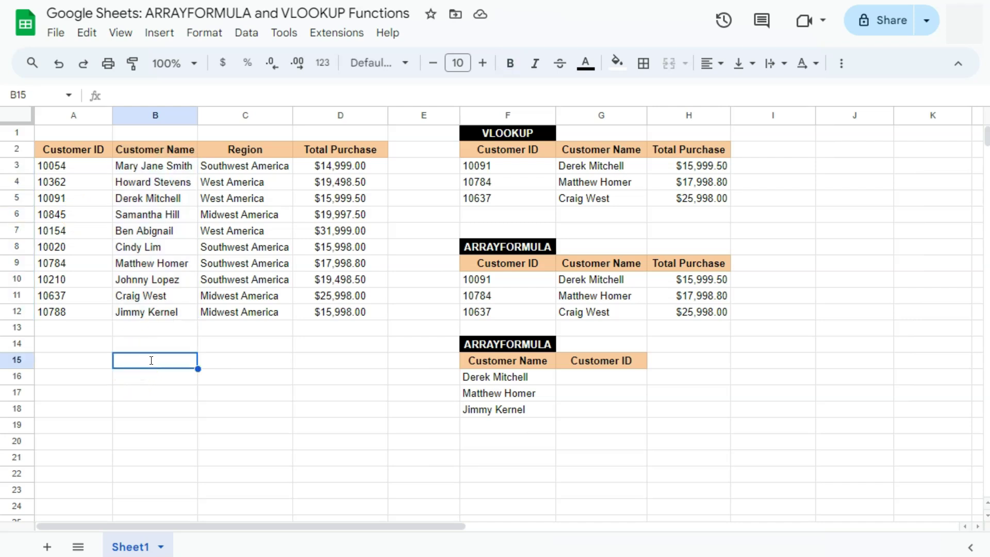
{"action": "type", "text": "="}
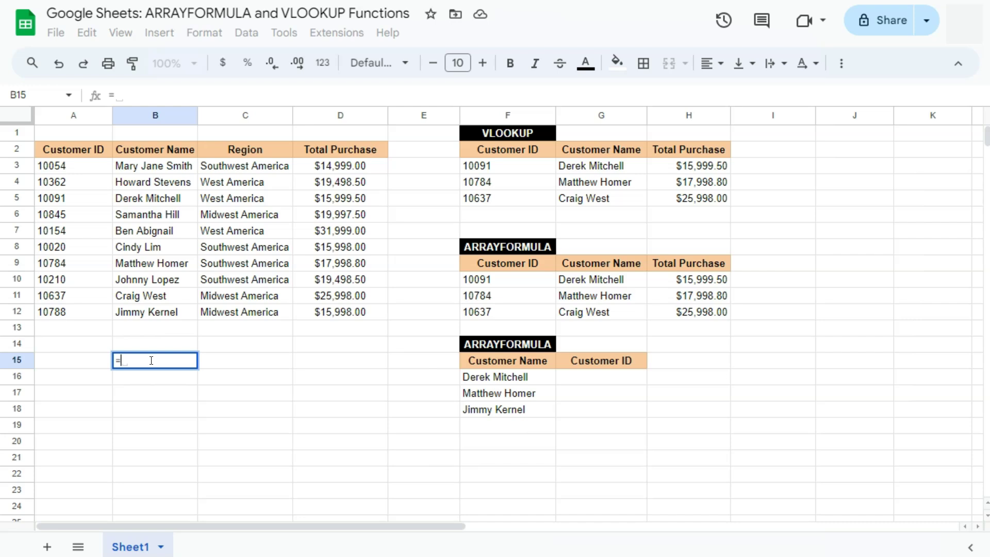
{"action": "type", "text": "{"}
{"action": "left_click_drag", "start_coordinate": [135, 150], "coordinate": [129, 312]}
{"action": "type", "text": ","}
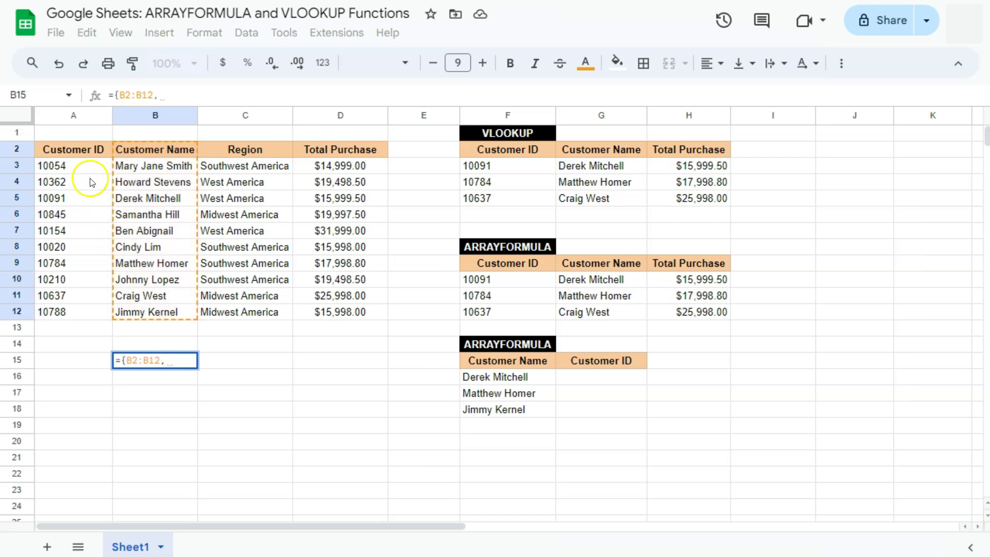
{"action": "left_click_drag", "start_coordinate": [75, 149], "coordinate": [71, 312]}
{"action": "type", "text": "}"}
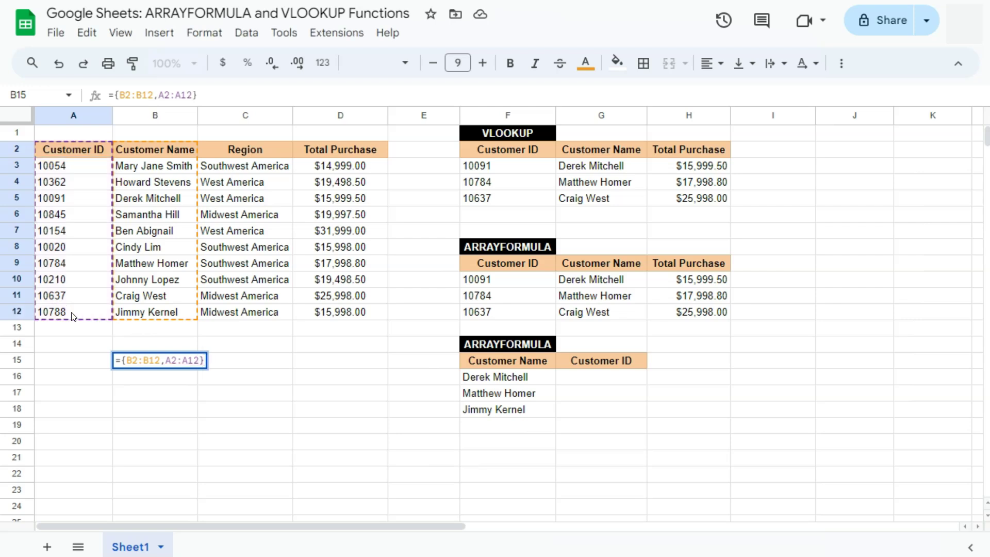
{"action": "key", "text": "Return"}
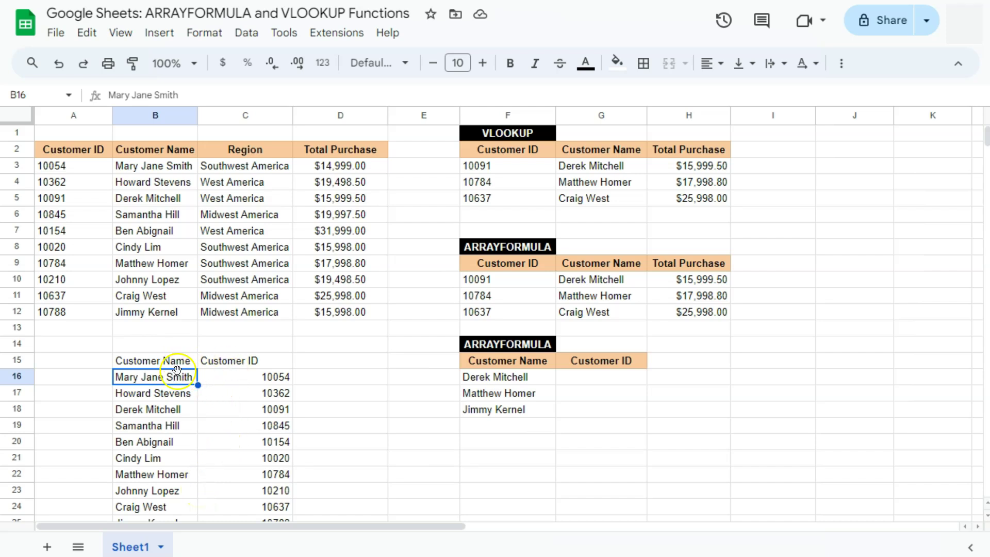
{"action": "left_click", "coordinate": [592, 376]}
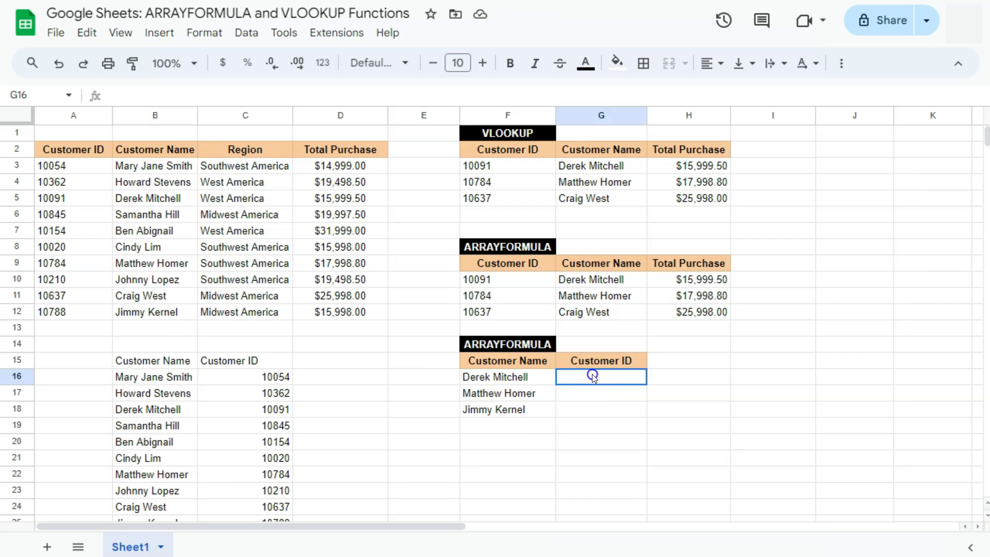
{"action": "double_click", "coordinate": [607, 382]}
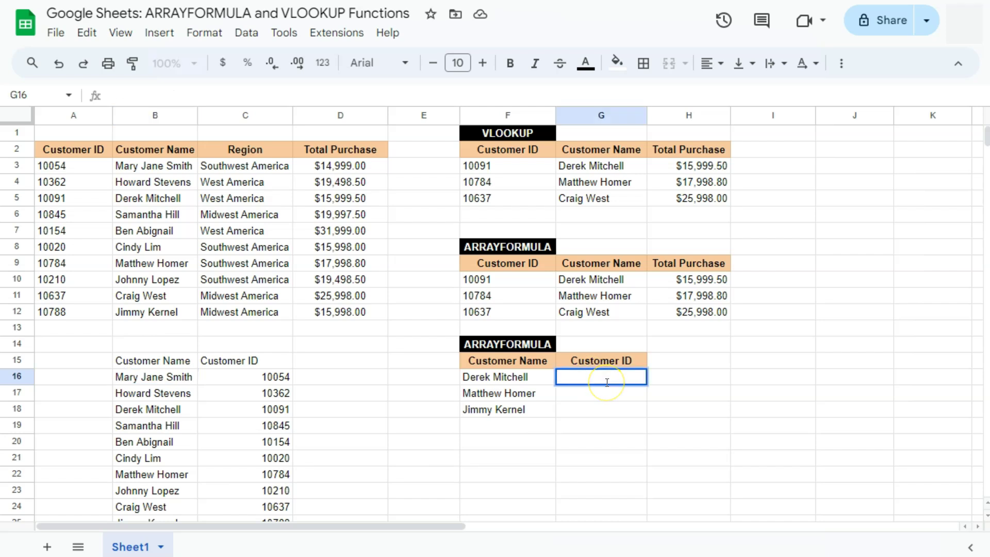
{"action": "type", "text": "=v"}
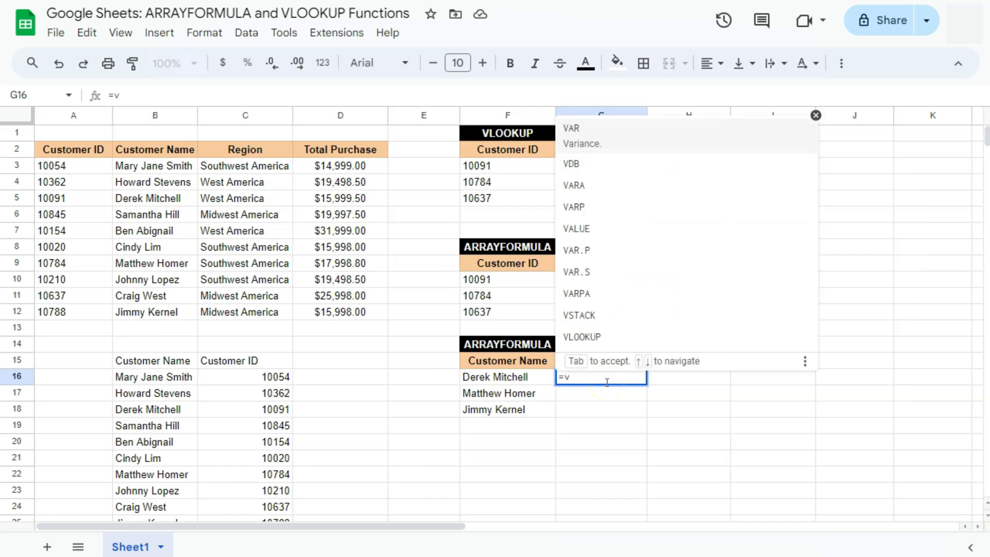
{"action": "type", "text": "look"}
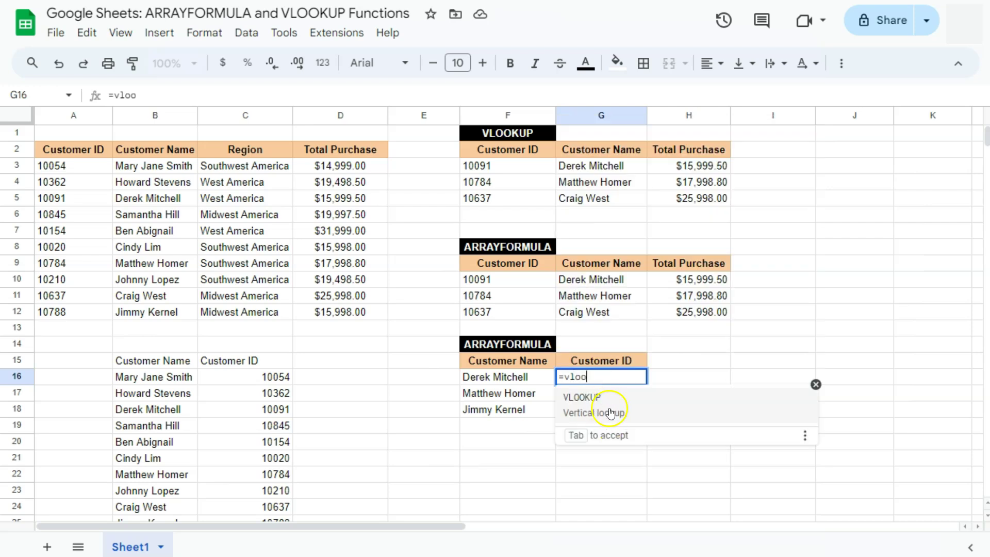
{"action": "left_click", "coordinate": [609, 406]}
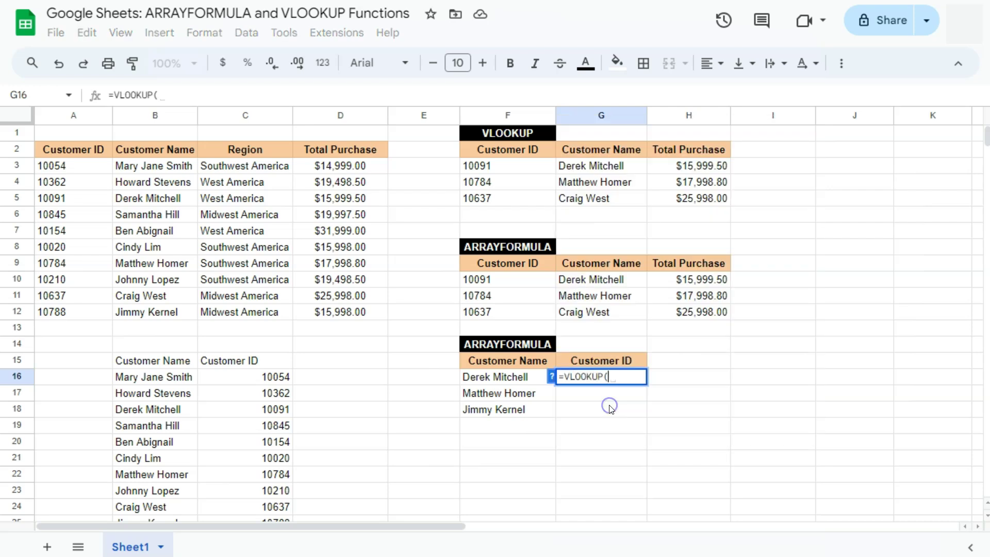
{"action": "left_click", "coordinate": [518, 375]}
{"action": "type", "text": ","}
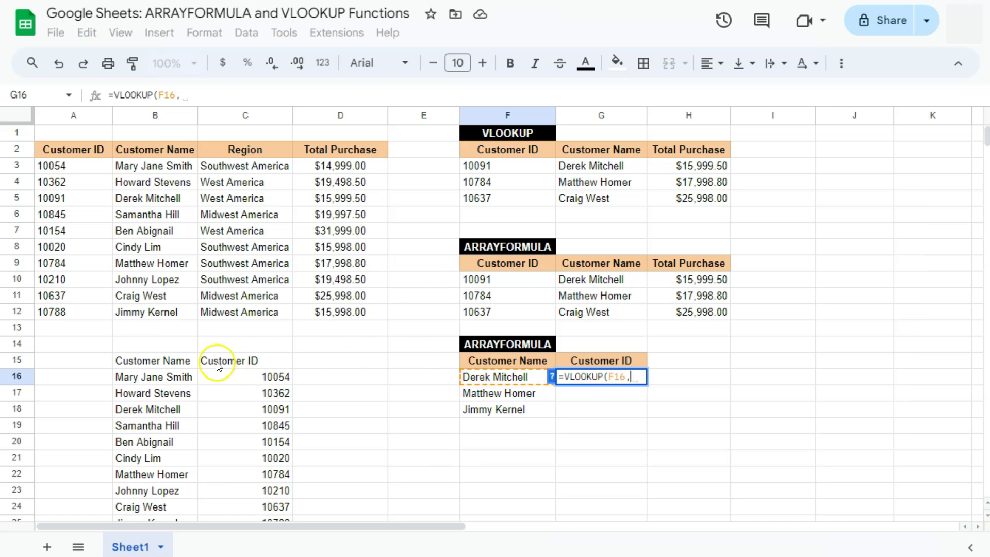
{"action": "left_click_drag", "start_coordinate": [180, 362], "coordinate": [233, 450]}
{"action": "scroll", "coordinate": [223, 429], "scroll_direction": "down", "scroll_amount": 2}
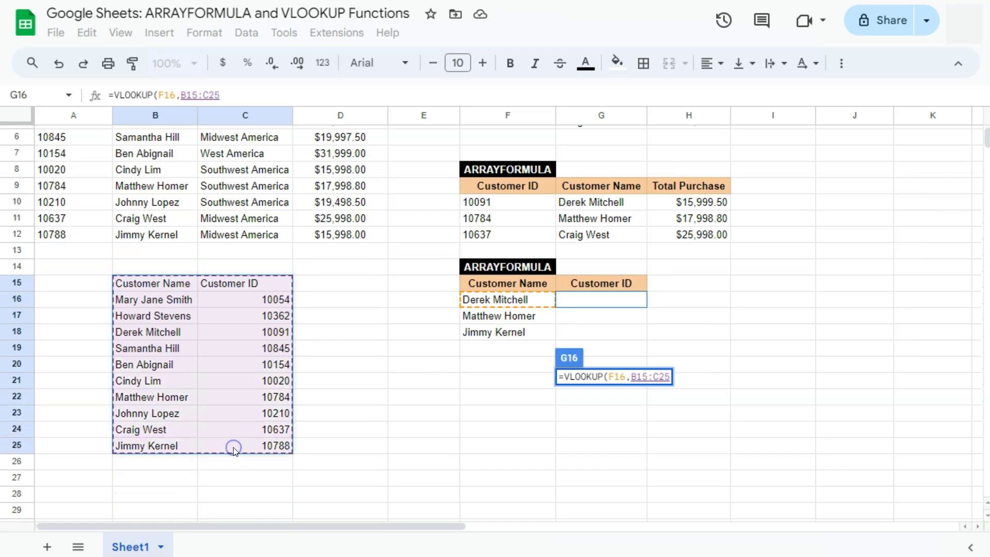
{"action": "type", "text": ","}
{"action": "left_click", "coordinate": [234, 444]}
{"action": "type", "text": "2"}
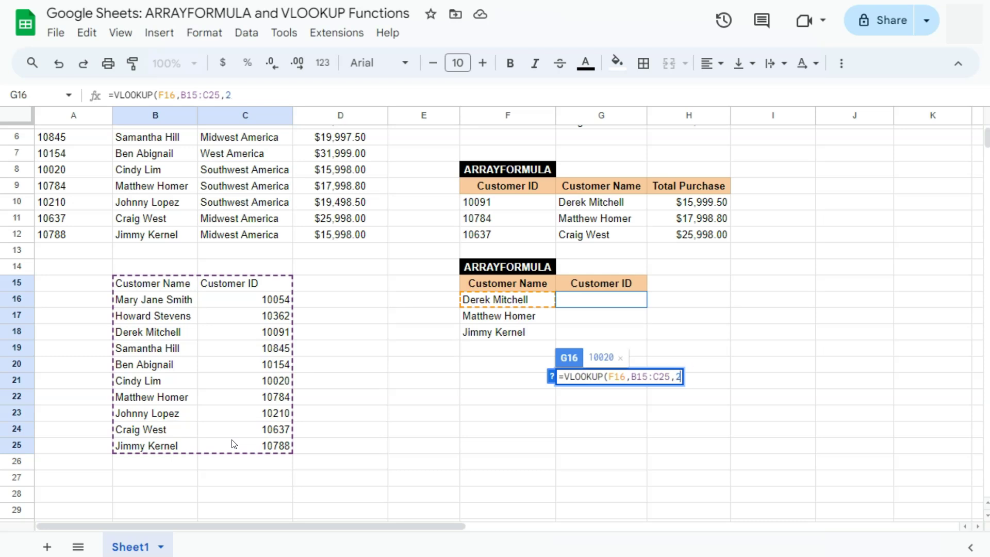
{"action": "type", "text": ","}
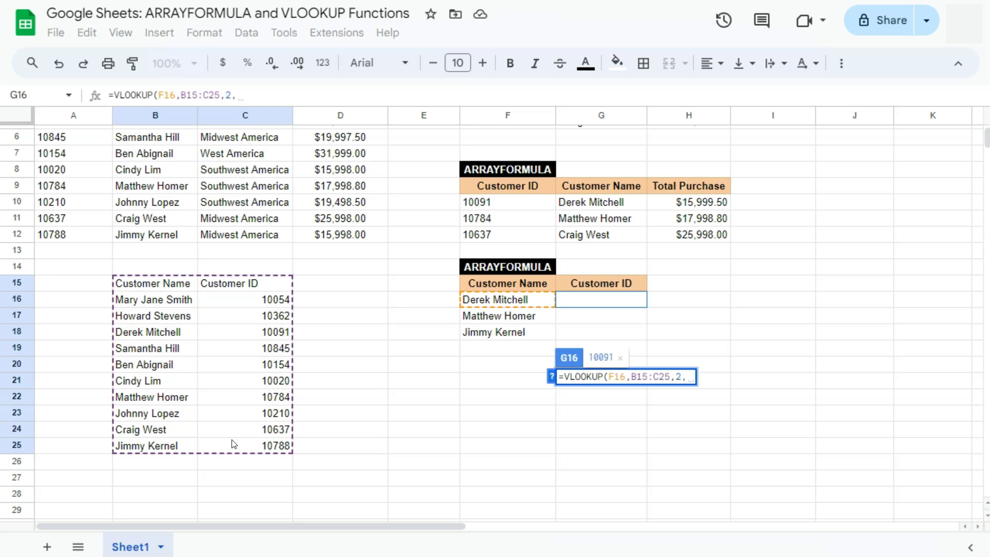
{"action": "type", "text": "0"}
{"action": "key", "text": "Return"}
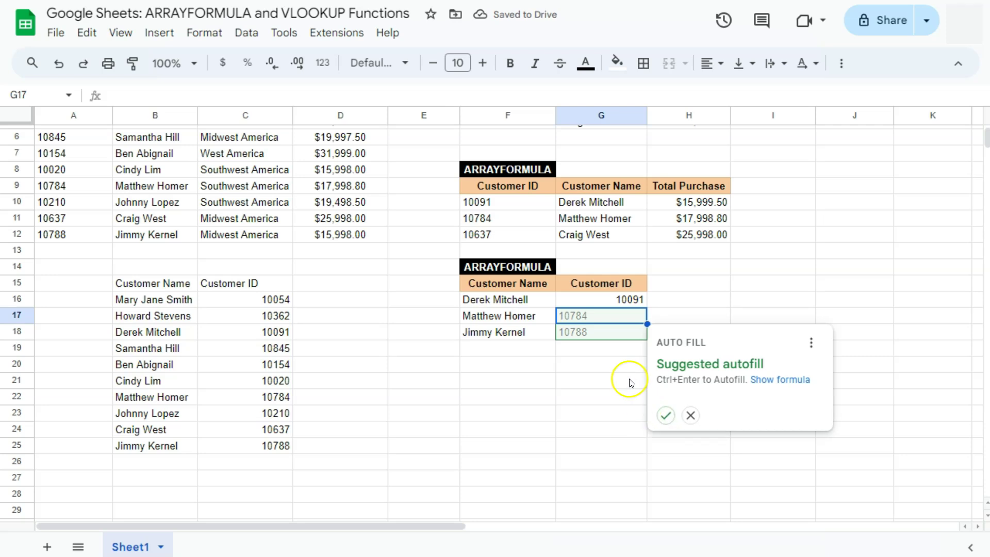
- Accept the suggested autofill putting 10784 and 10788 into G17:G18
{"action": "left_click", "coordinate": [664, 416]}
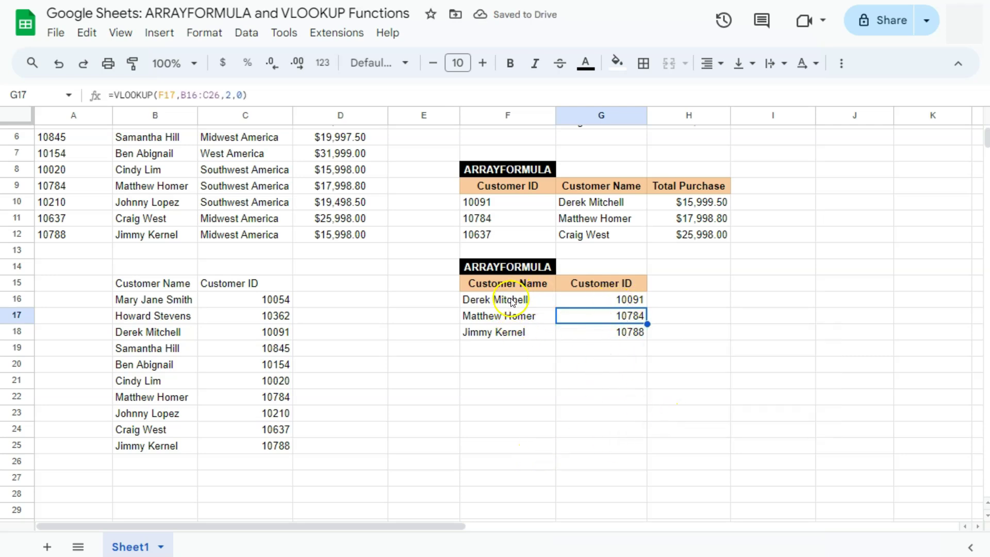
{"action": "double_click", "coordinate": [582, 303]}
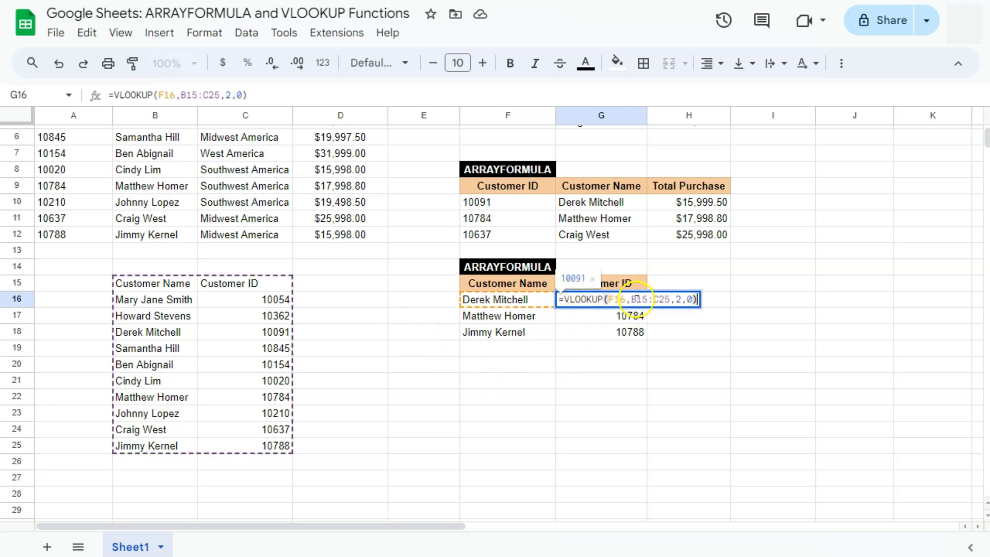
- Replace B15:C25 in G16's formula with the inline array {B2:B12,A2:A12}
{"action": "left_click", "coordinate": [670, 300]}
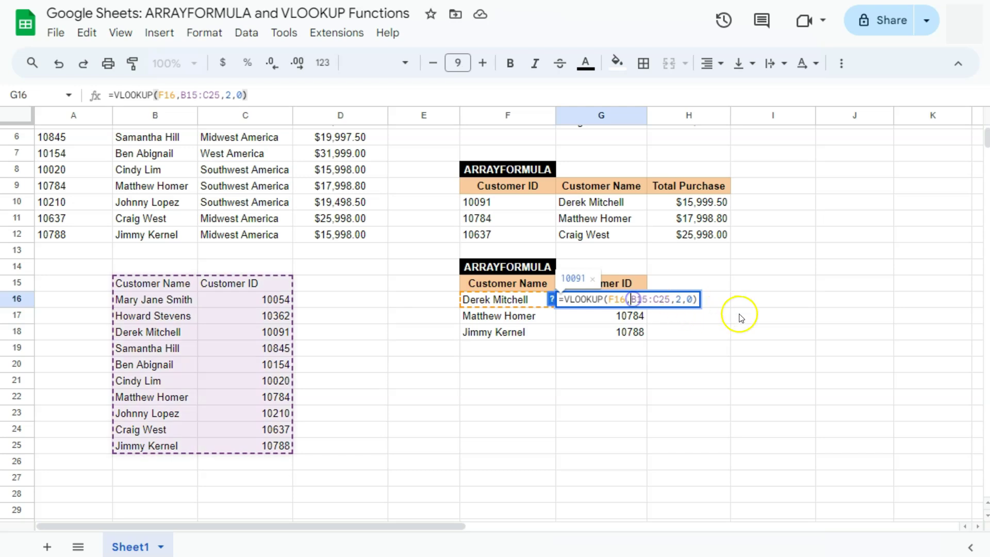
{"action": "key", "text": "BackSpace"}
{"action": "key", "text": "BackSpace"}
{"action": "key", "text": "BackSpace"}
{"action": "key", "text": "BackSpace"}
{"action": "key", "text": "BackSpace"}
{"action": "key", "text": "BackSpace"}
{"action": "key", "text": "BackSpace"}
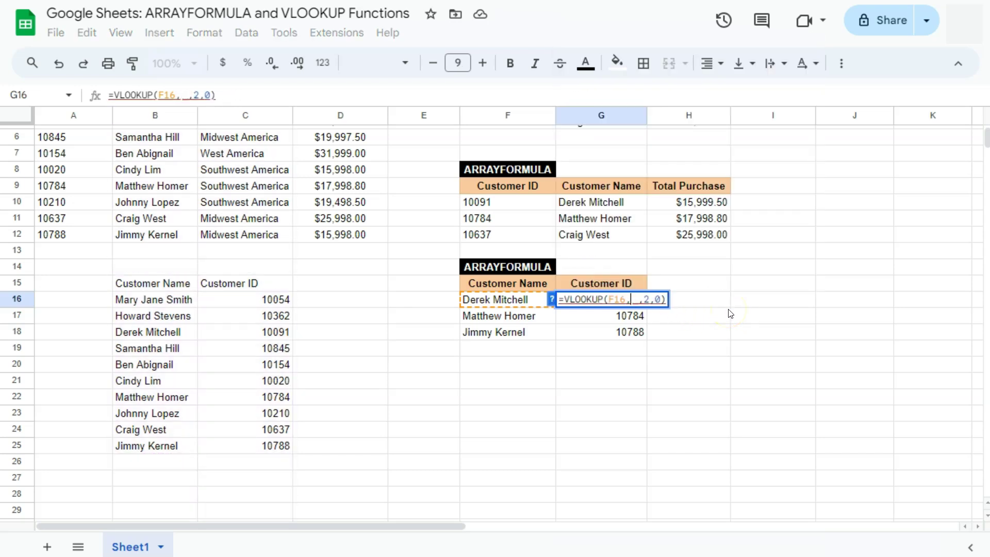
{"action": "type", "text": "{"}
{"action": "scroll", "coordinate": [730, 313], "scroll_direction": "up", "scroll_amount": 2}
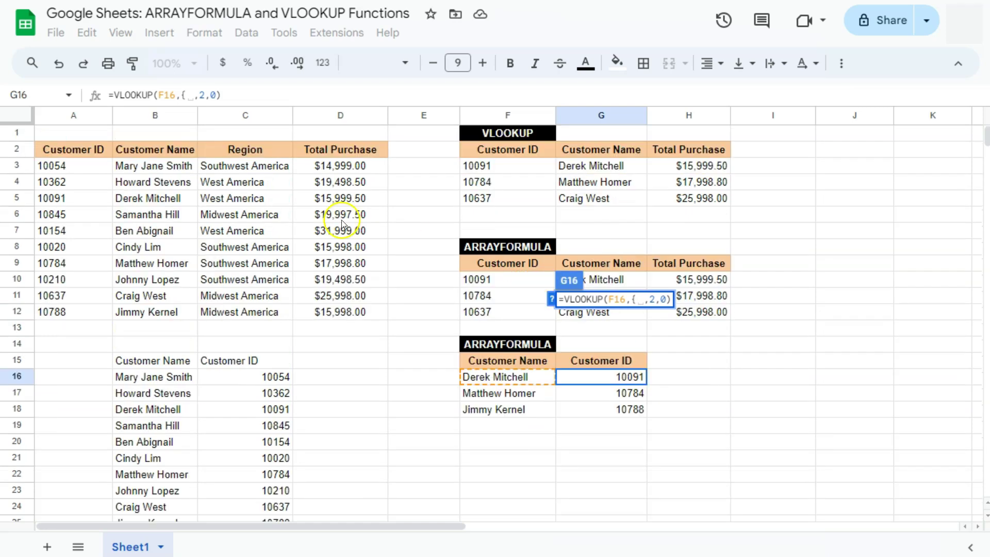
{"action": "left_click_drag", "start_coordinate": [168, 149], "coordinate": [175, 311]}
{"action": "type", "text": ","}
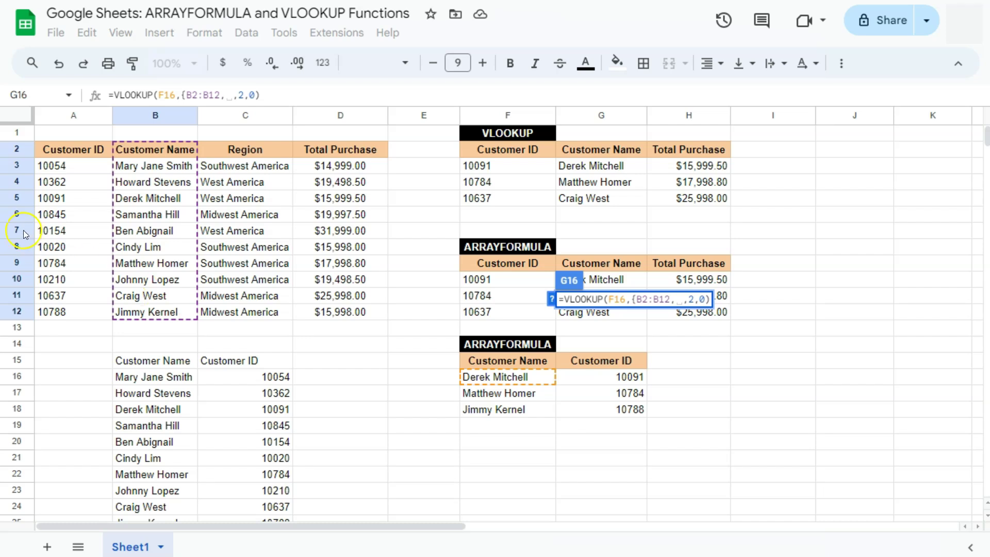
{"action": "left_click", "coordinate": [78, 150]}
{"action": "left_click_drag", "start_coordinate": [80, 170], "coordinate": [73, 312]}
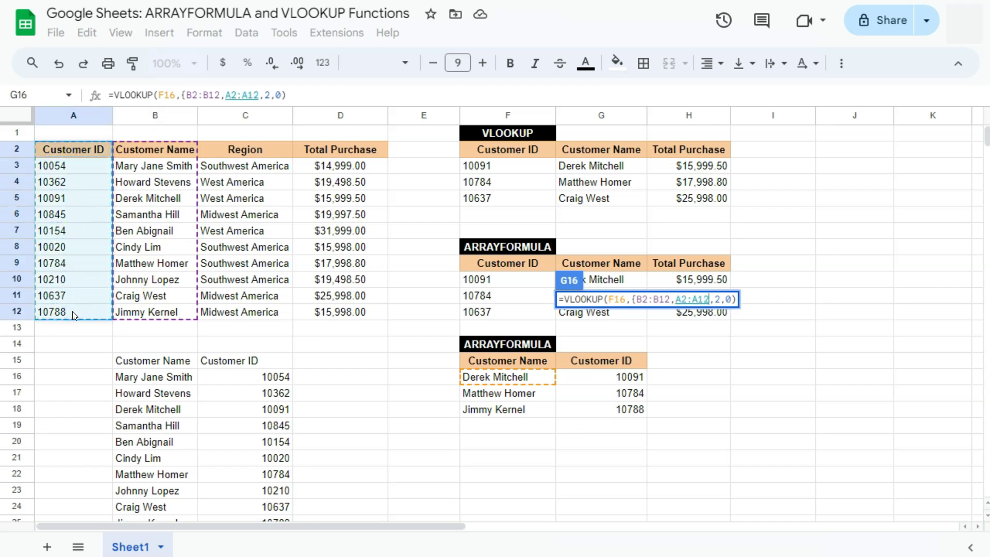
{"action": "type", "text": "}"}
{"action": "key", "text": "Return"}
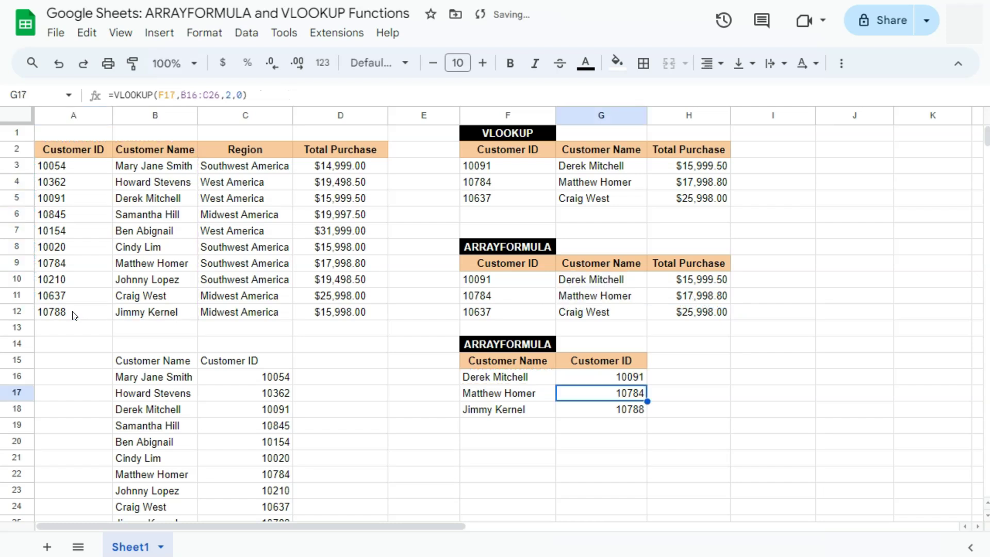
- Fill the revised G16 lookup formula down through G18
{"action": "left_click", "coordinate": [590, 379]}
{"action": "left_click_drag", "start_coordinate": [648, 385], "coordinate": [644, 410]}
{"action": "left_click", "coordinate": [583, 474]}
{"action": "left_click", "coordinate": [145, 359]}
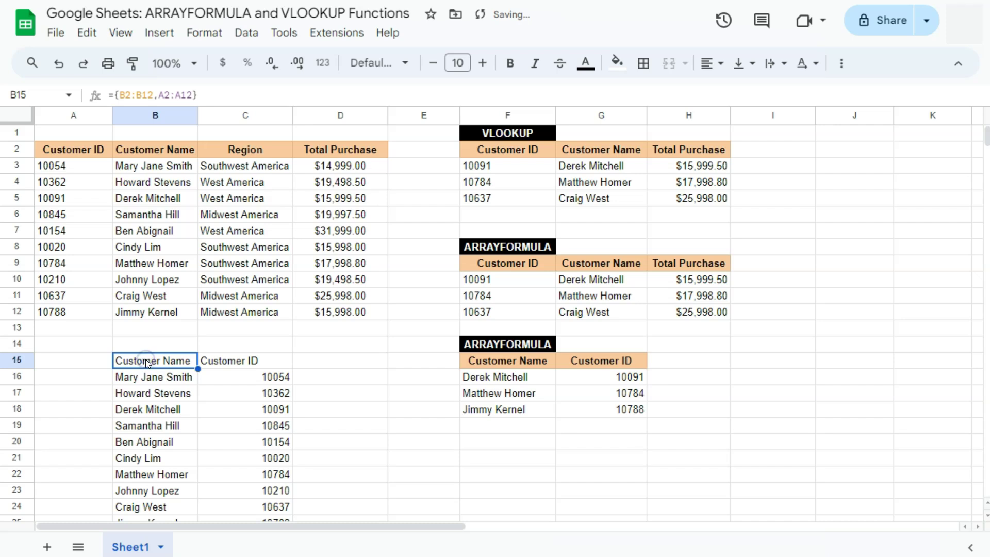
- Clear B15's helper array formula, leaving G16:G18 showing 10091, 10784 and 10788
{"action": "key", "text": "Delete"}
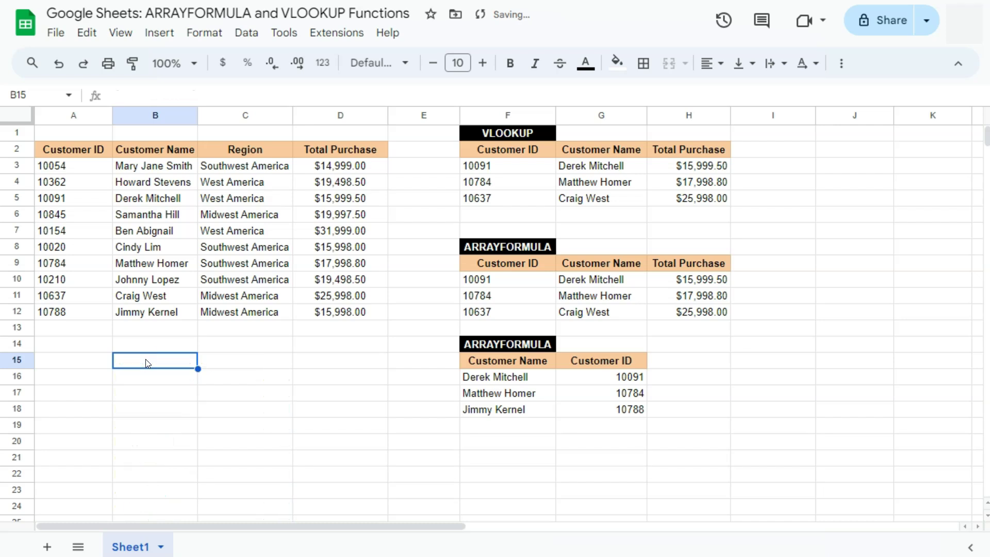
{"action": "left_click", "coordinate": [752, 160]}
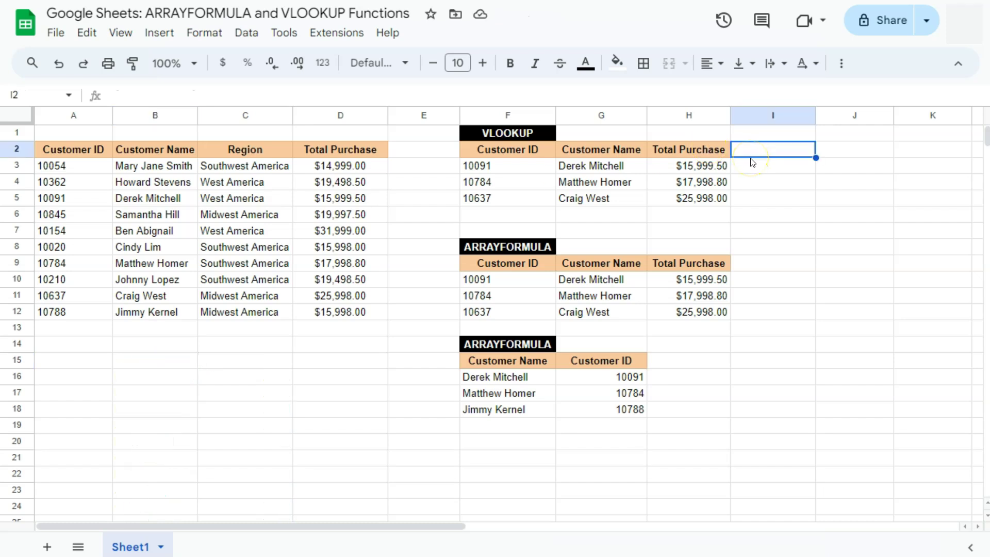